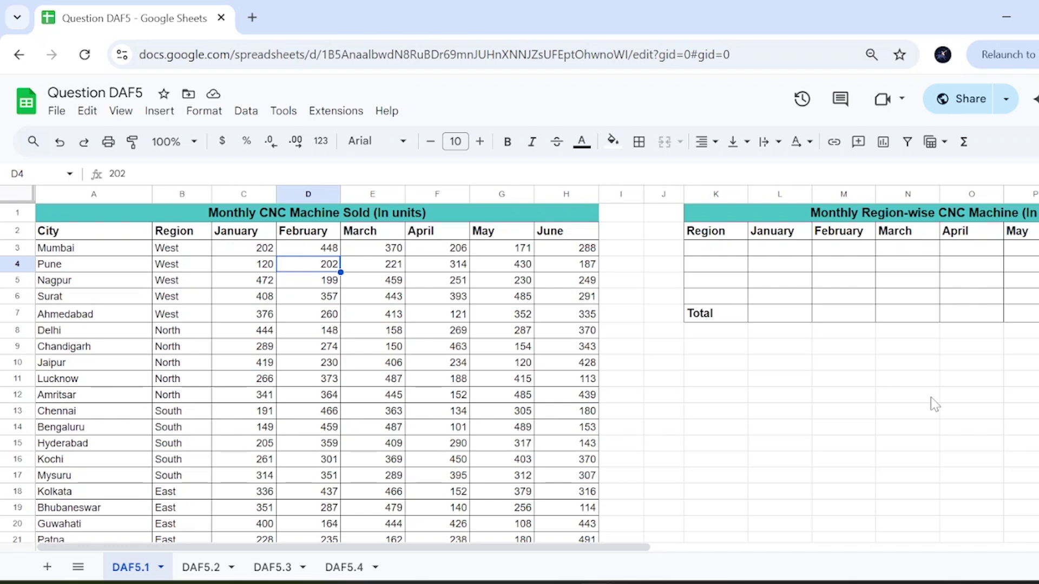
Step: Compare the layout of the city-wise CNC machine sales table with the empty region-wise summary table
scroll(790, 379, "right", 3)
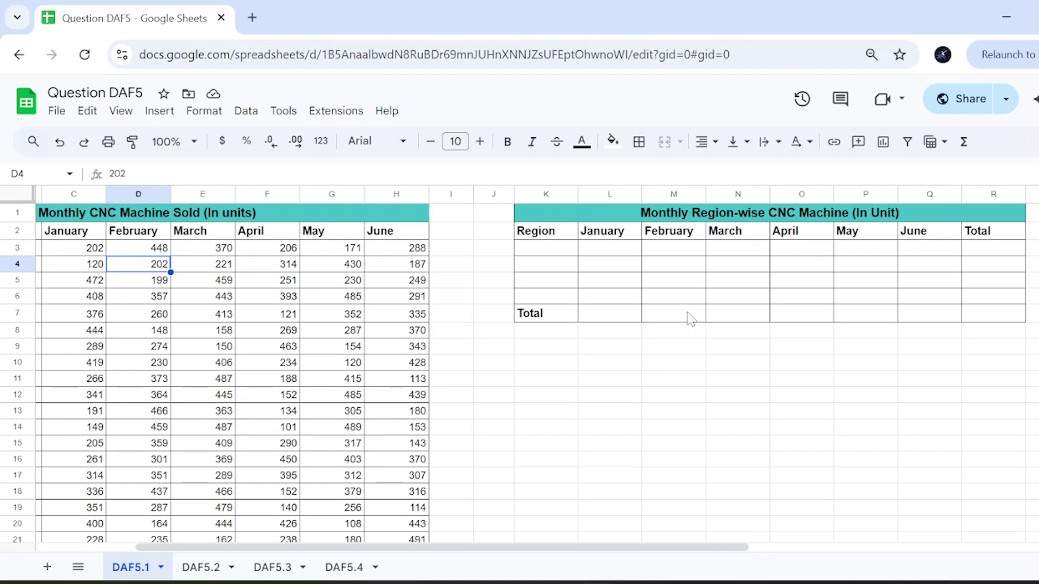
scroll(641, 316, "left", 2)
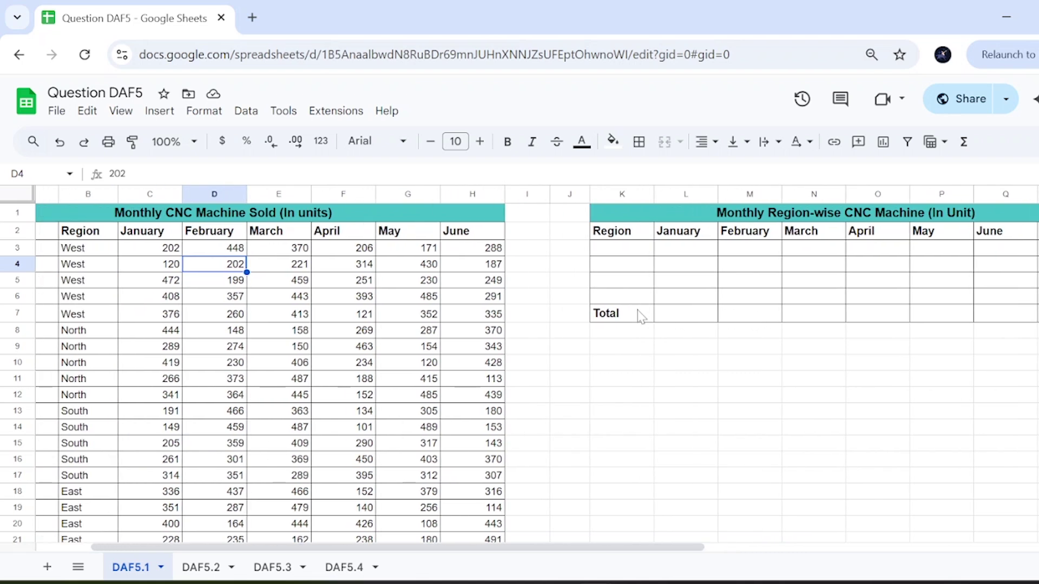
scroll(641, 316, "right", 2)
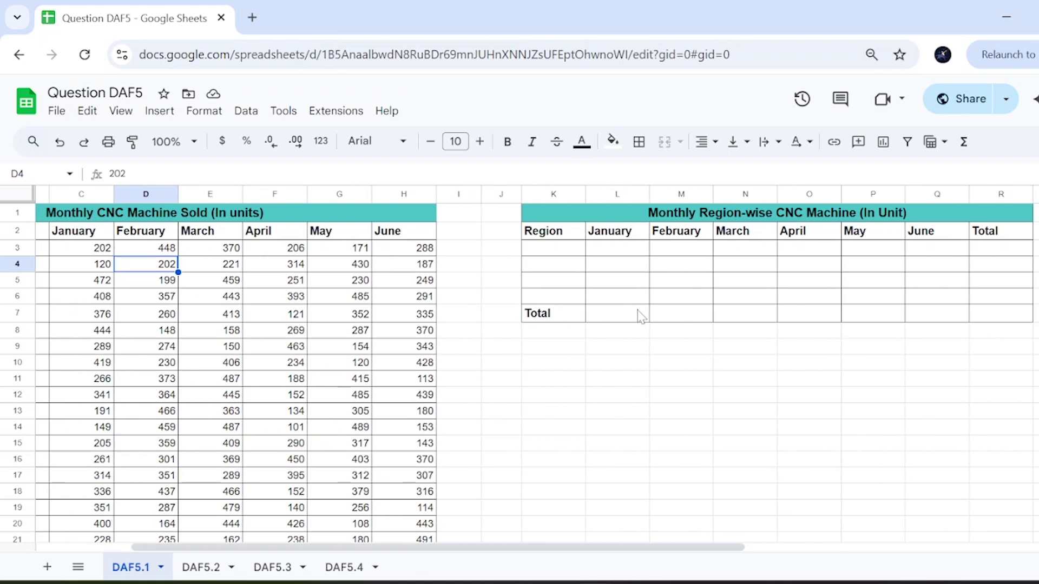
scroll(543, 294, "left", 3)
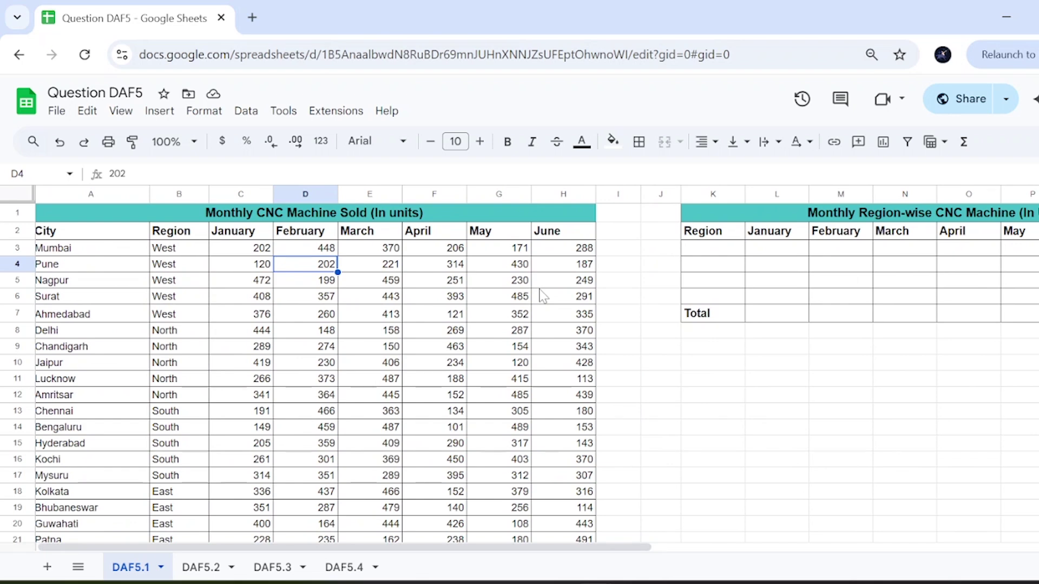
left_click(519, 332)
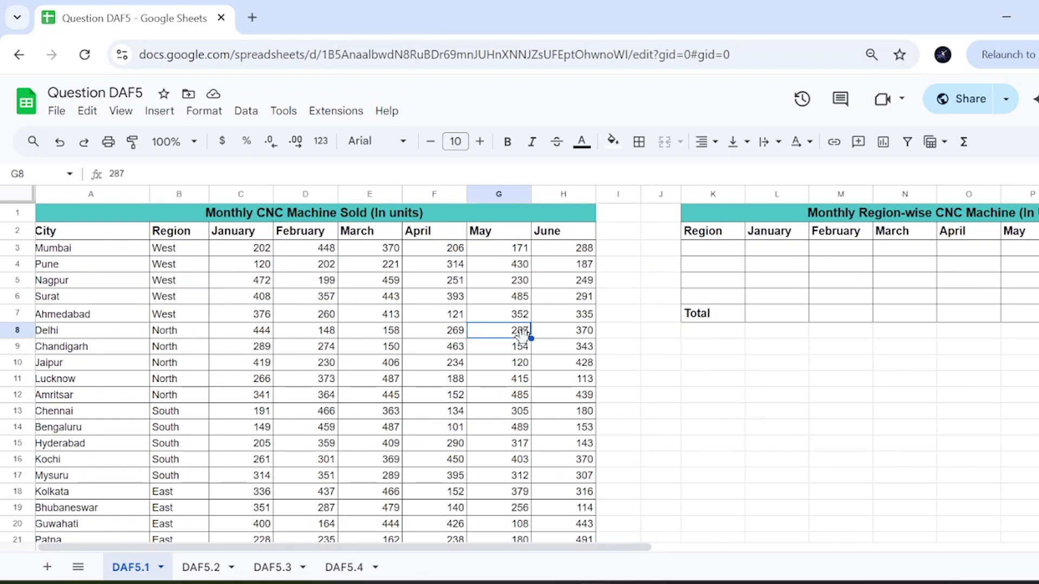
left_click(656, 365)
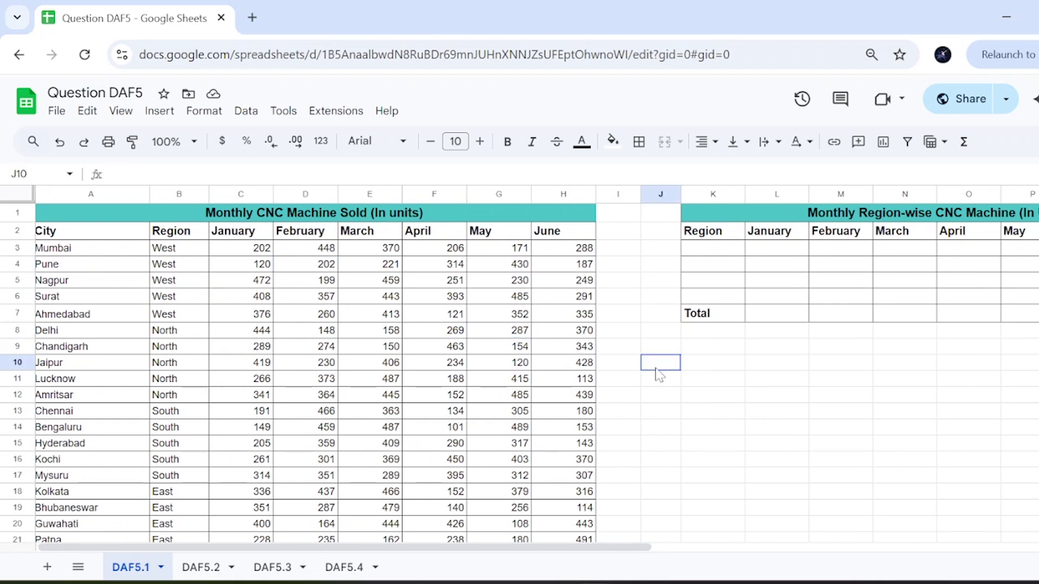
left_click(757, 354)
left_click(398, 360)
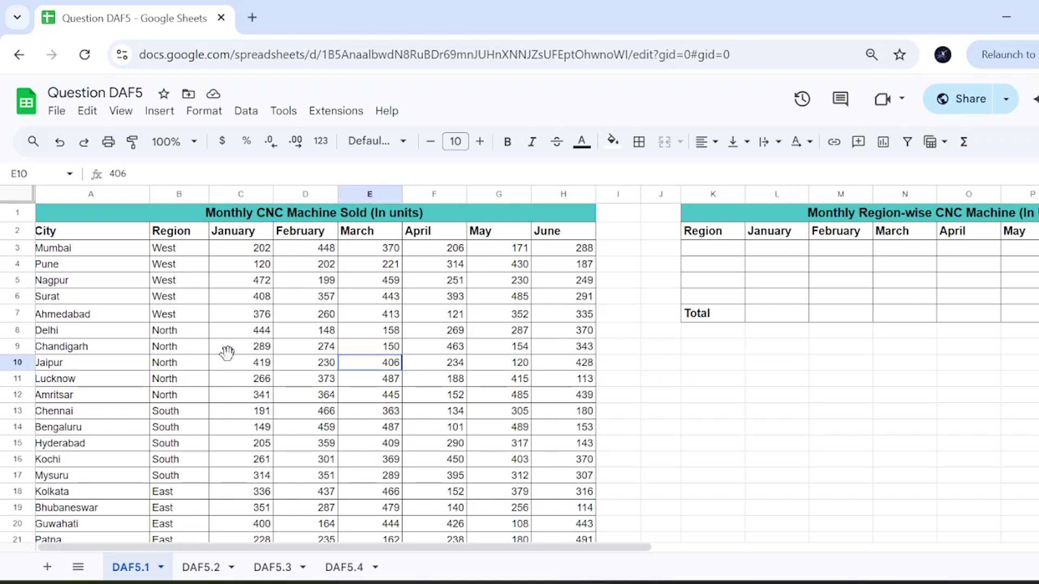
Step: Examine the title and the city, region and January to June columns of the Monthly CNC Machine Sold table
left_click(169, 332)
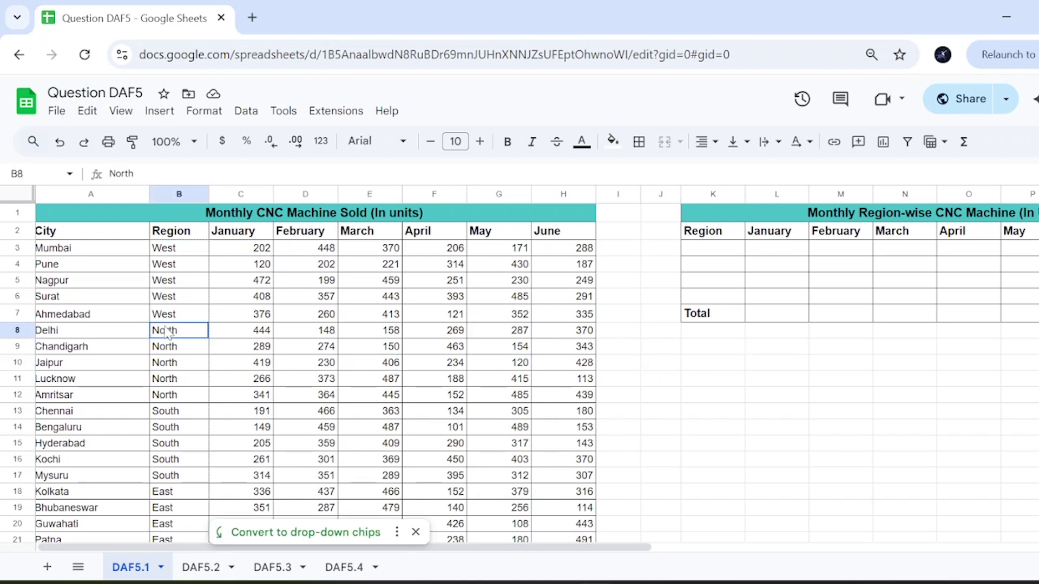
left_click(289, 216)
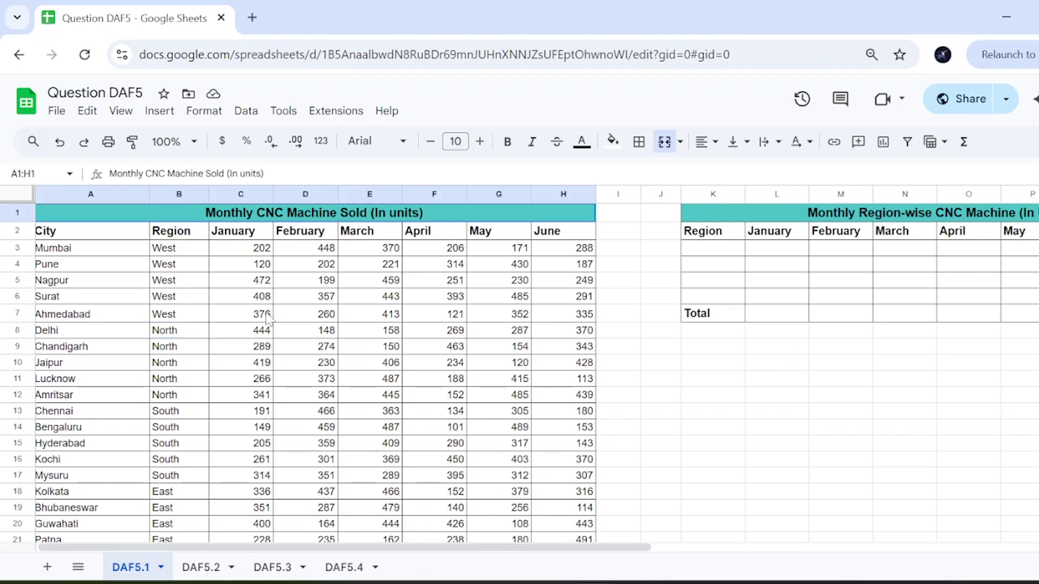
left_click(268, 317)
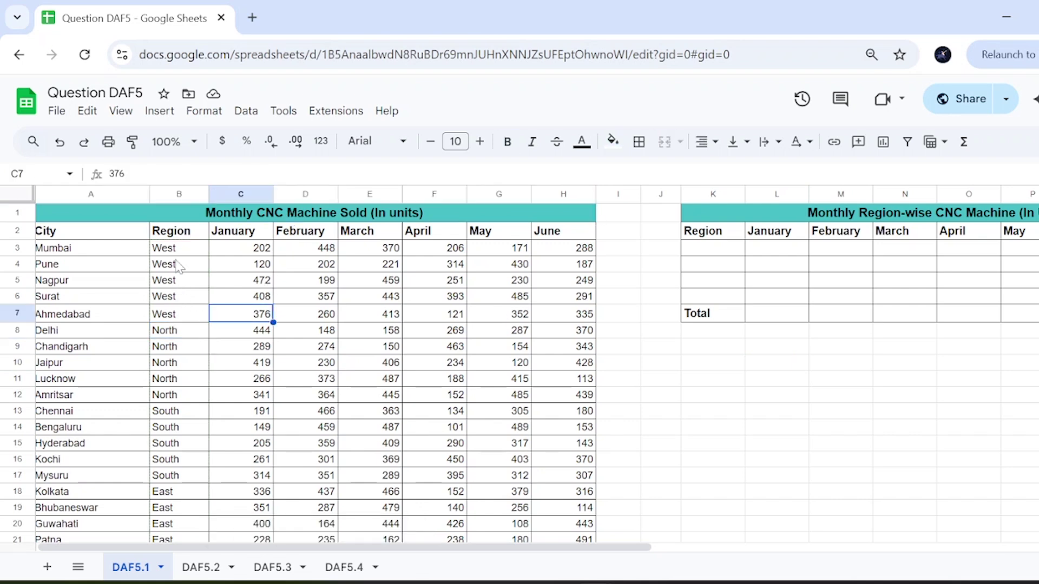
left_click(116, 248)
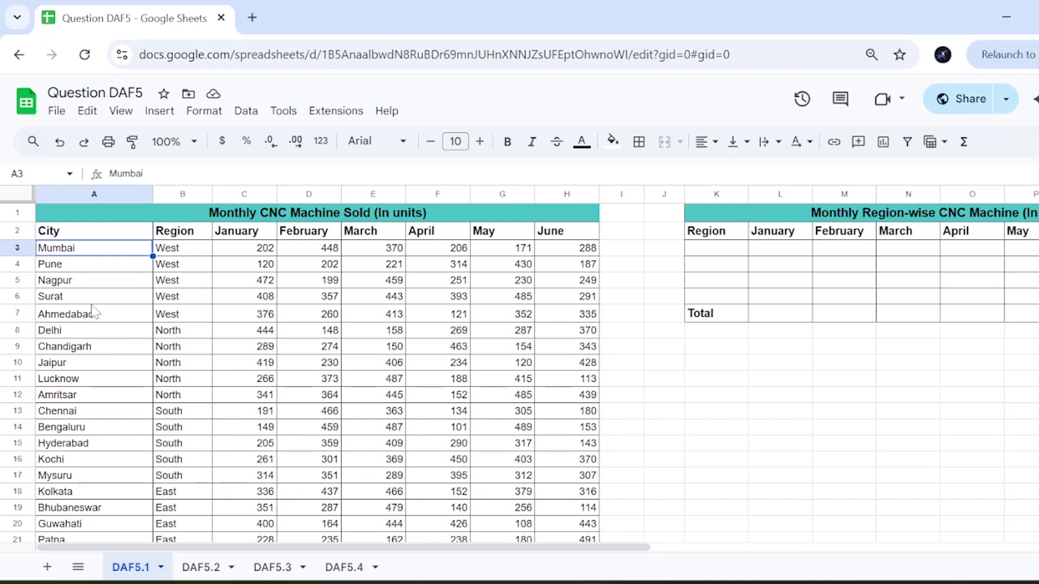
left_click(173, 255)
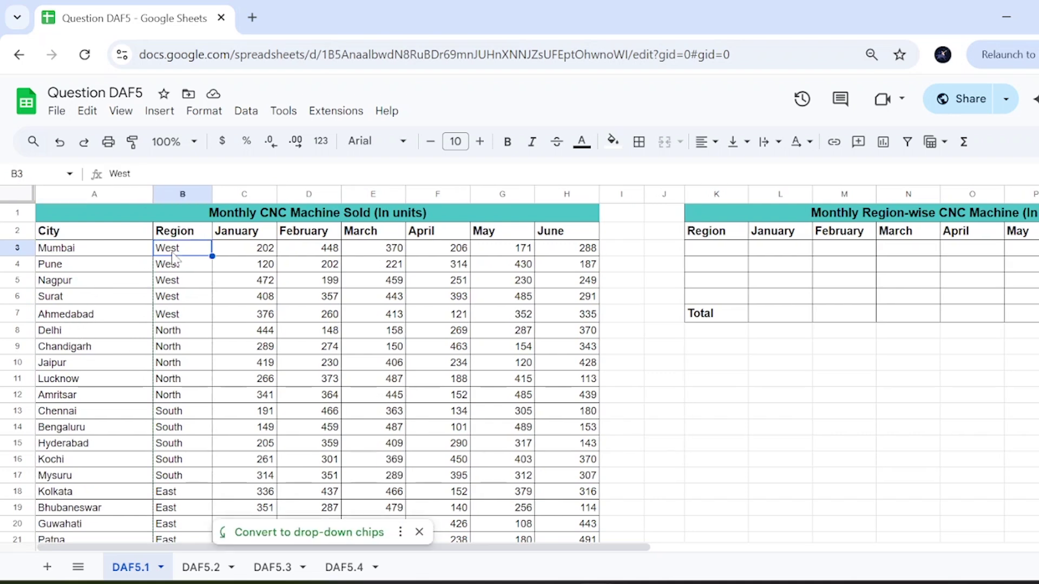
left_click(262, 259)
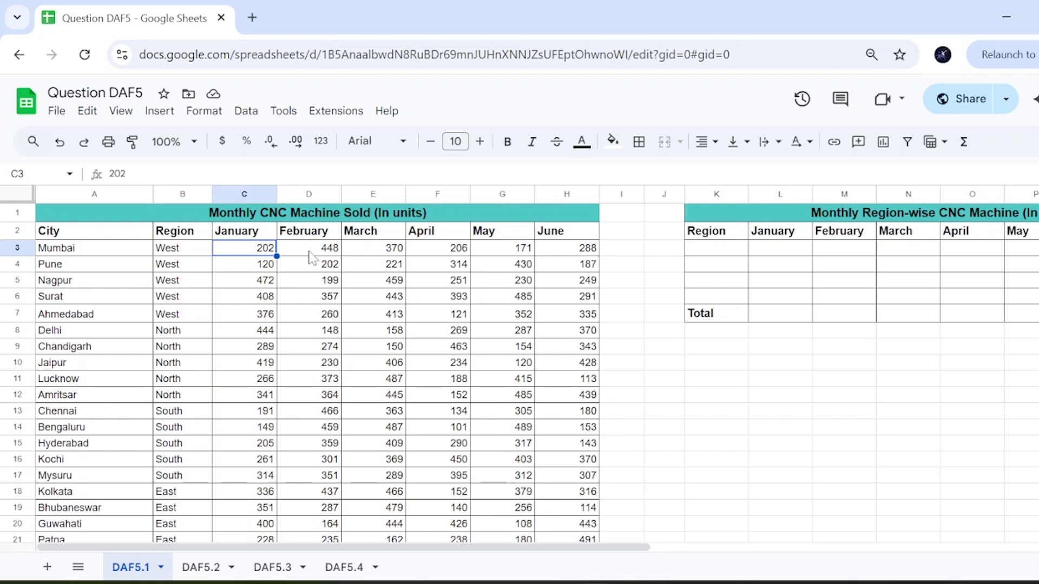
key("Right")
key("shift+Right")
left_click(567, 250, "shift")
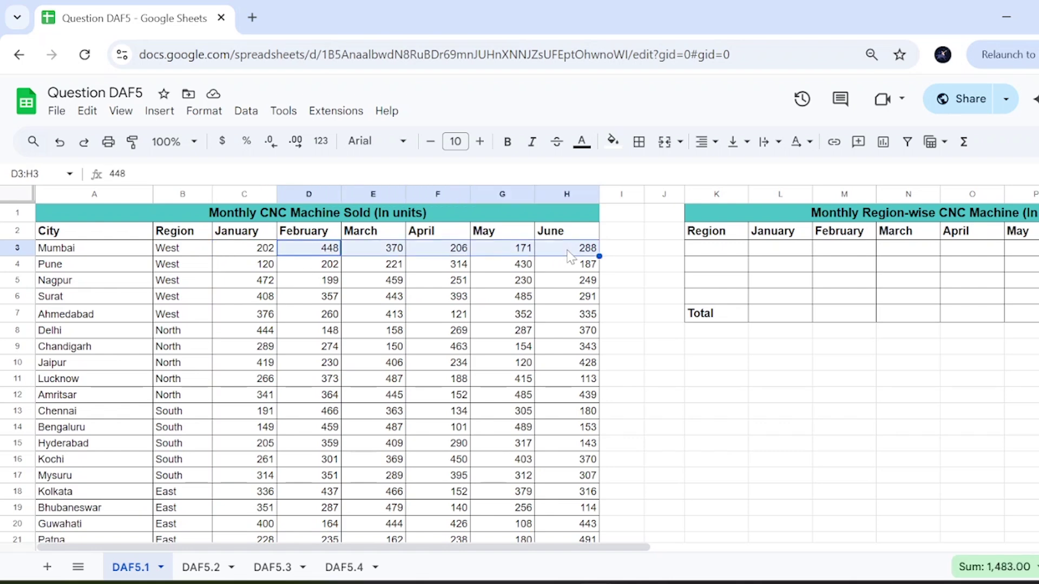
left_click(458, 349)
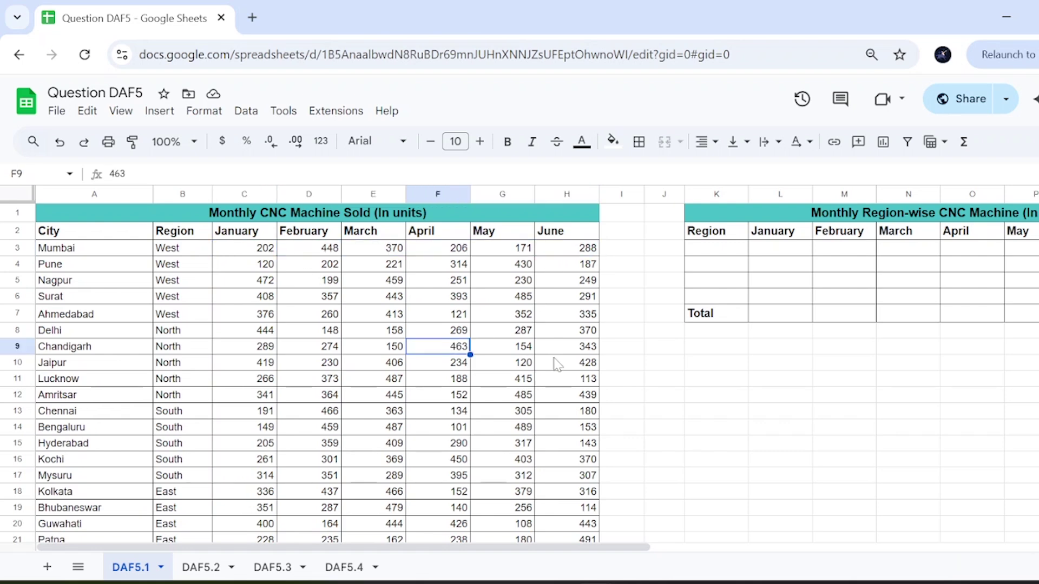
Step: List the distinct regions in the summary table's Region column by entering =UNIQUE(B3:B42) in K3
scroll(725, 359, "right", 5)
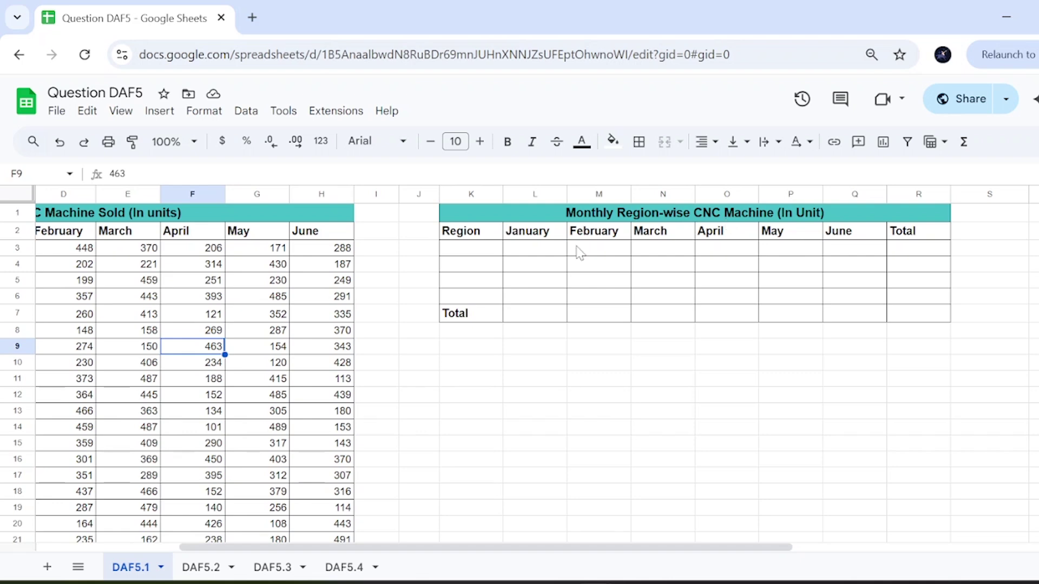
scroll(519, 265, "left", 1)
left_click(520, 254)
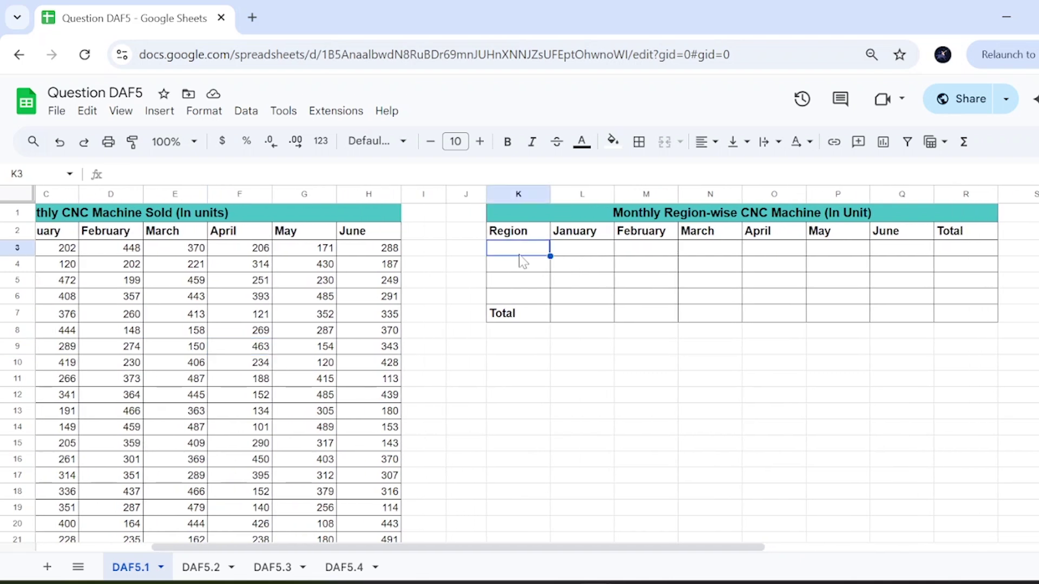
type("=uni")
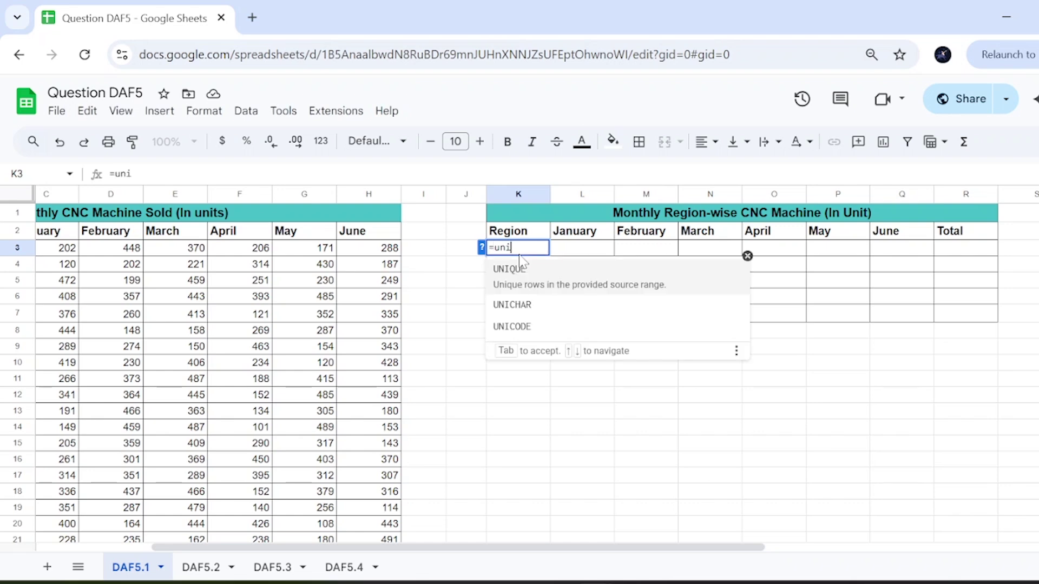
left_click(519, 271)
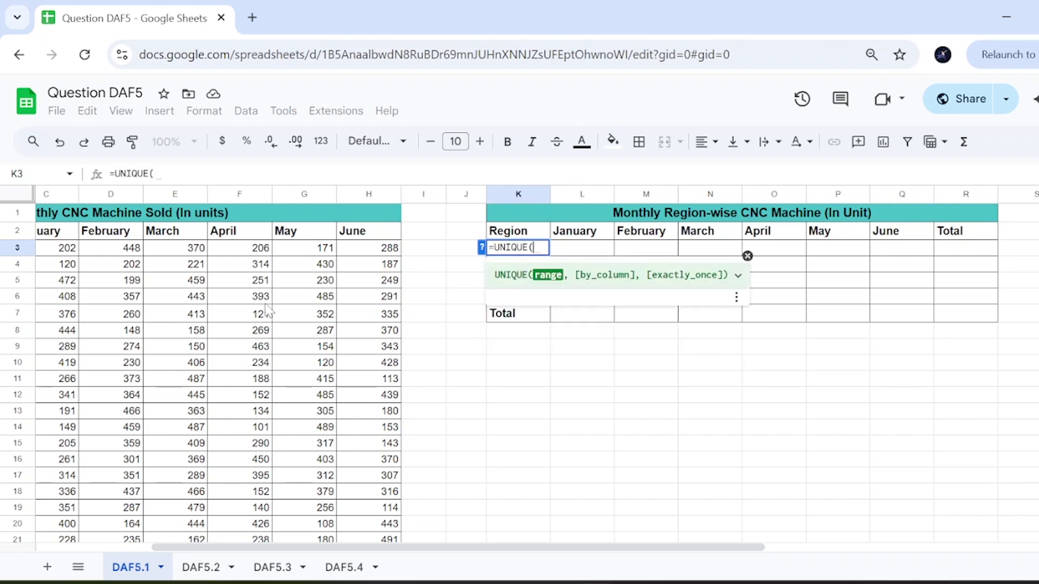
scroll(267, 310, "left", 3)
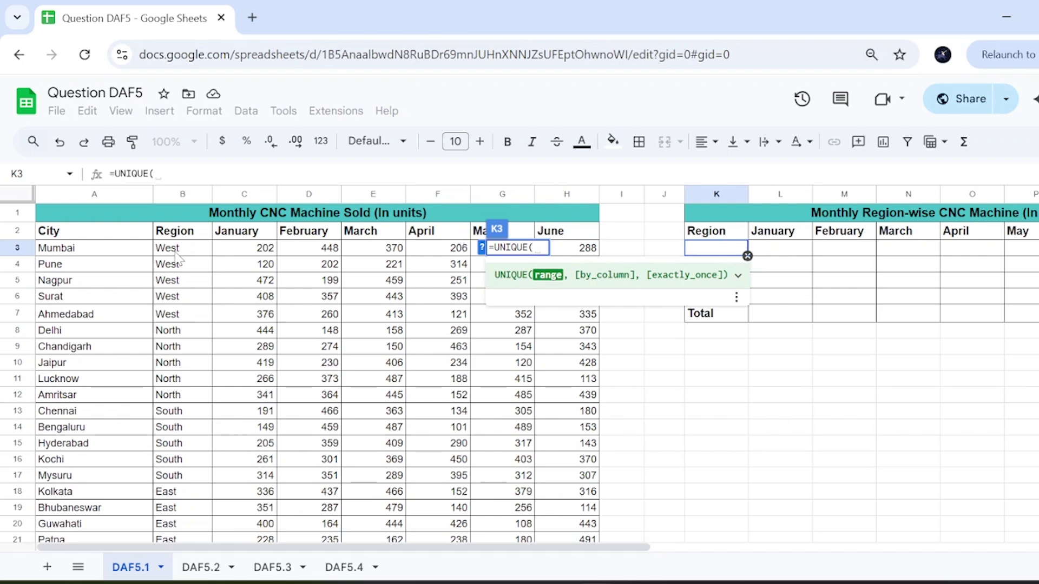
left_click_drag(176, 250, 193, 336)
type(")")
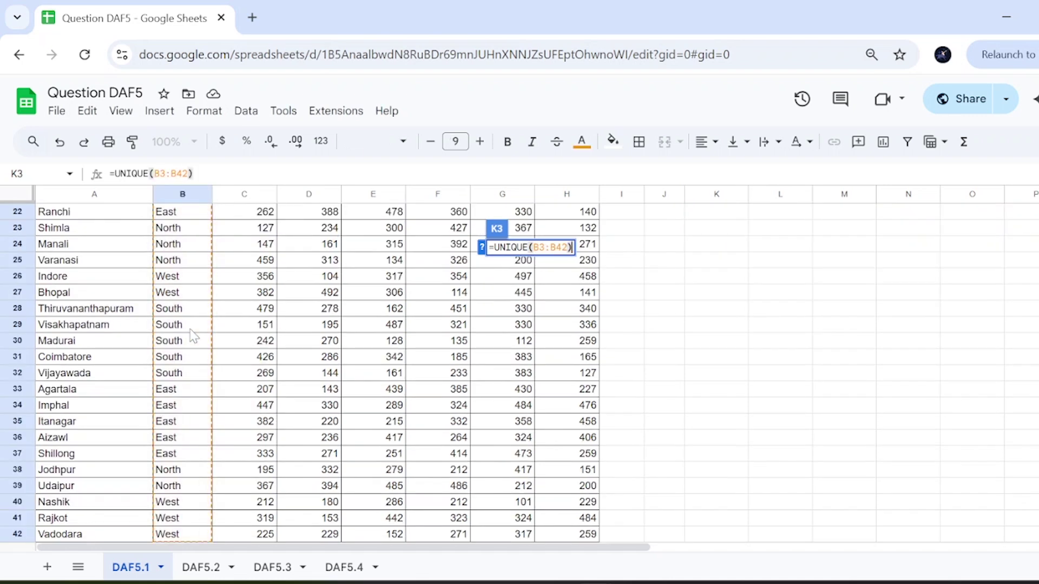
key("Return")
scroll(660, 309, "up", 1)
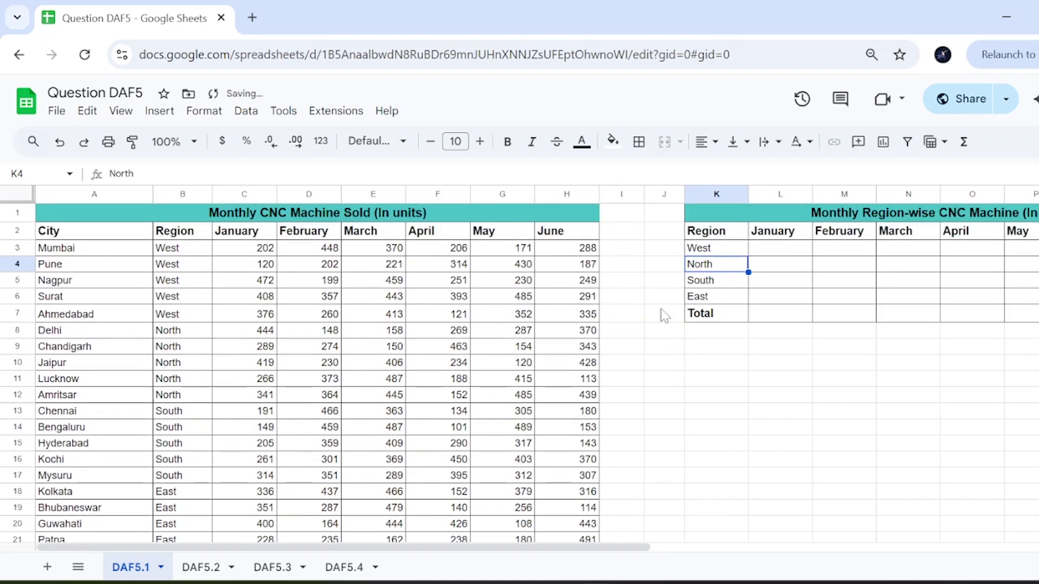
left_click(710, 243)
left_click(715, 297, "shift")
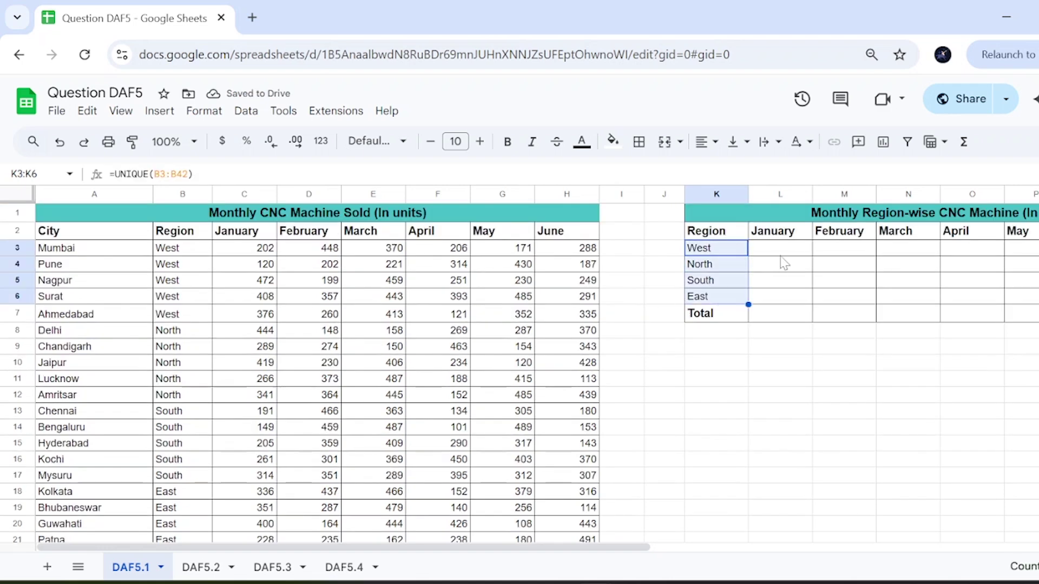
Step: Enter a SUMIFS formula without arguments, =sumifs(), in L3 for the West region's January figure
left_click(780, 252)
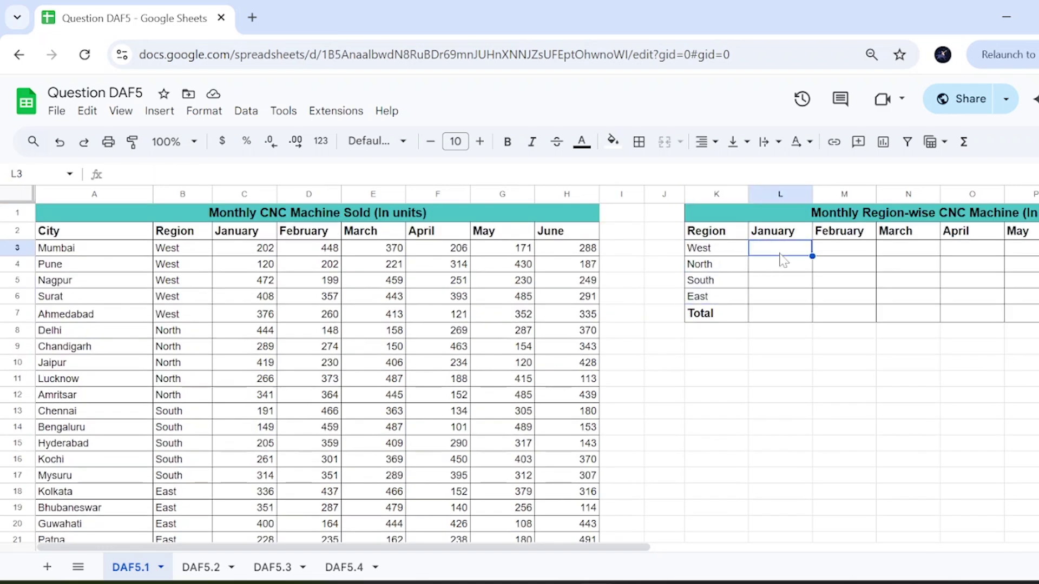
type("=su")
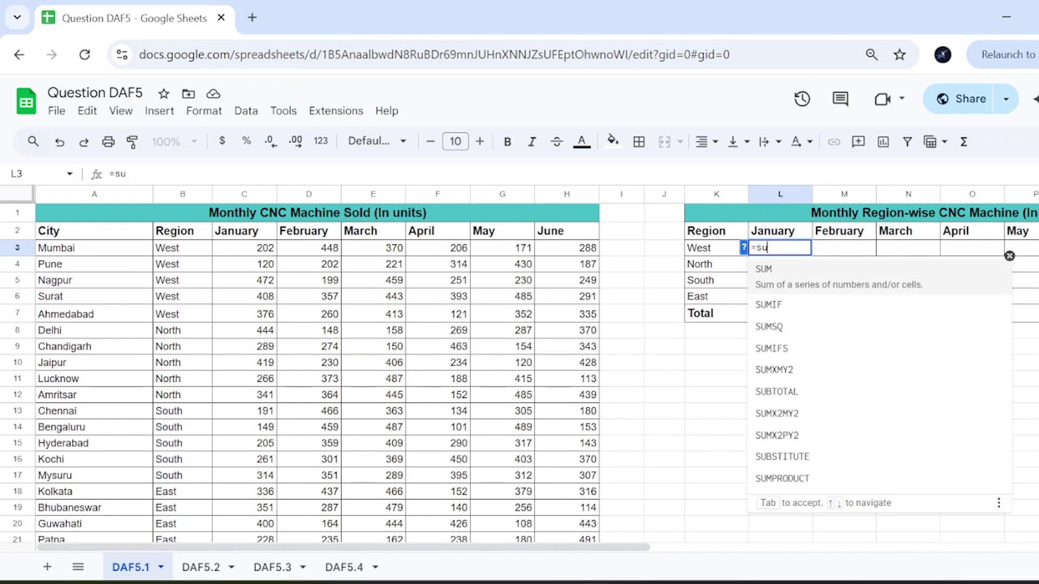
type("mifs(")
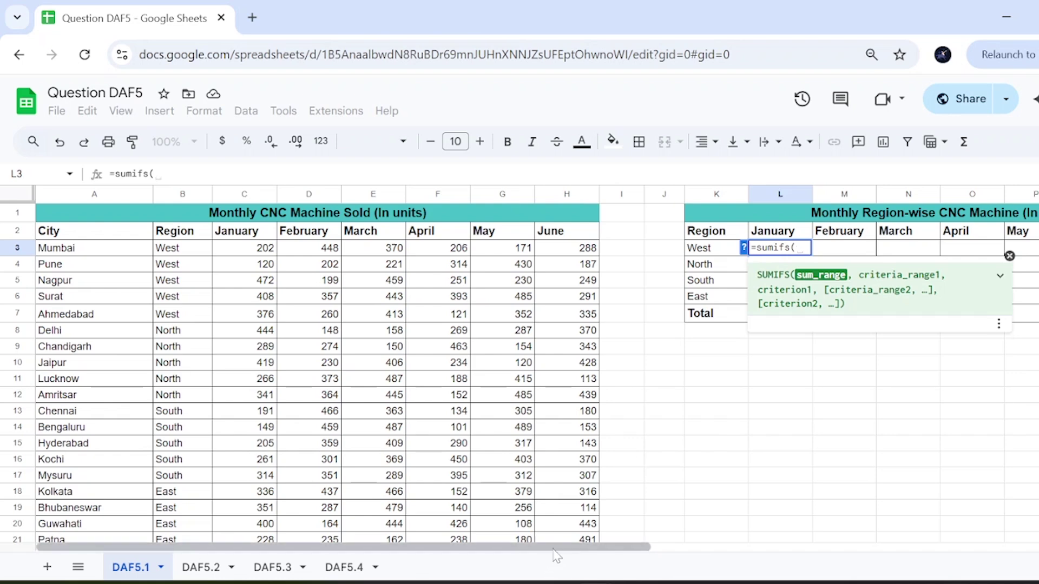
scroll(544, 560, "right", 5)
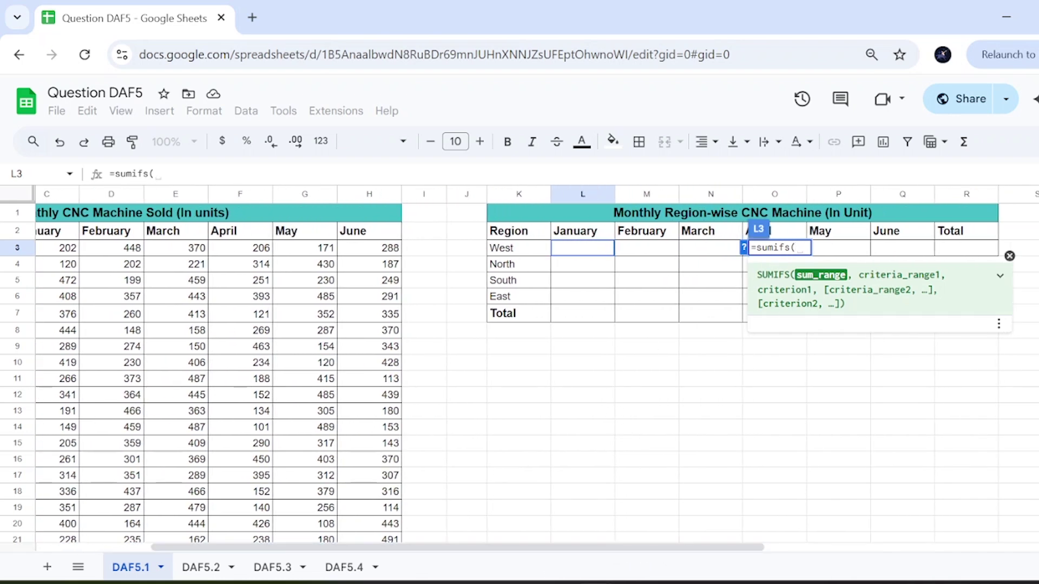
type(")")
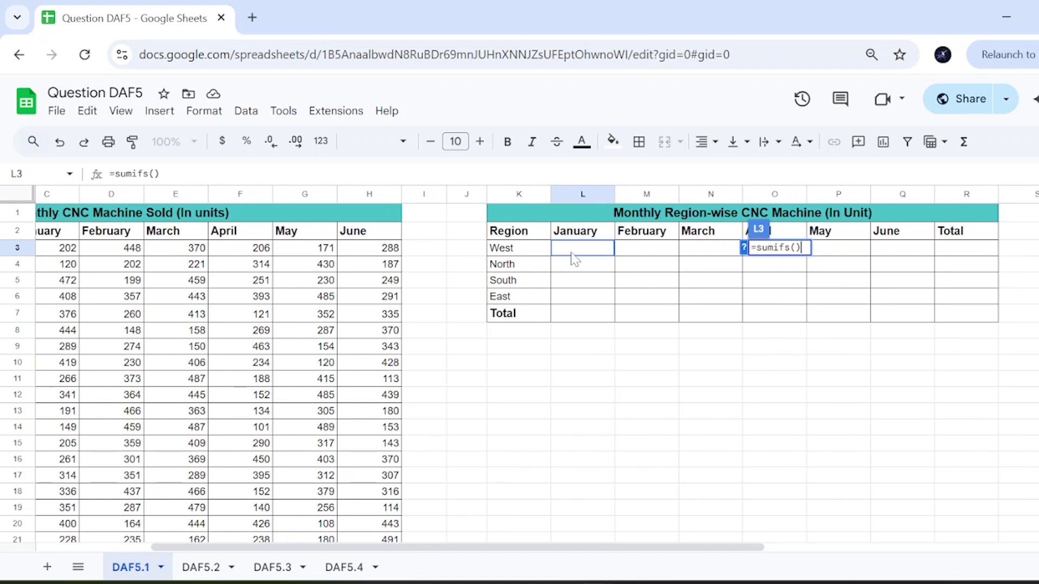
key("Return")
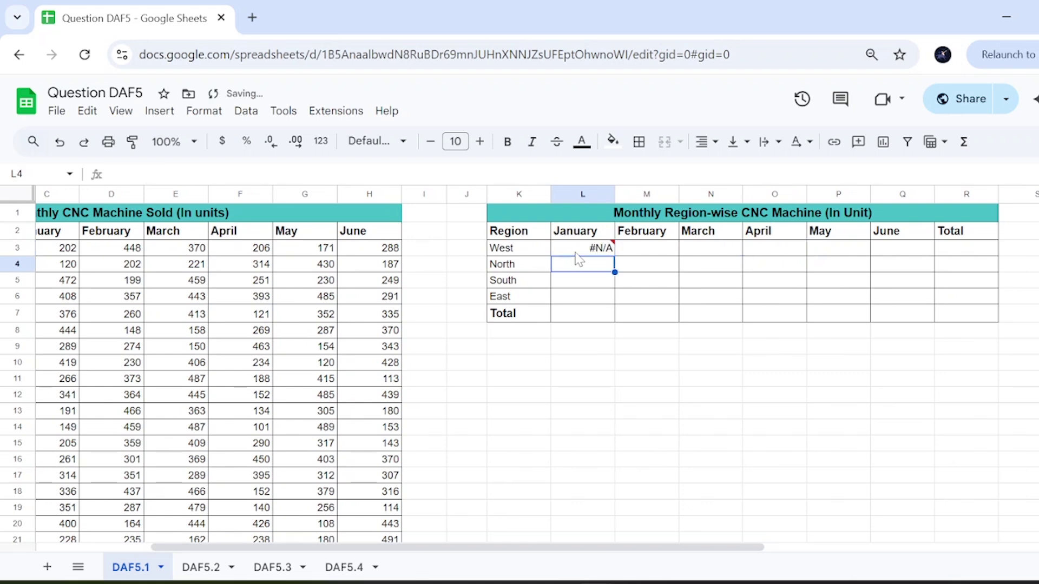
Step: Reopen the SUMIFS formula in L3 and give it the January figures C3:C42 as its sum range
double_click(608, 253)
key("Right")
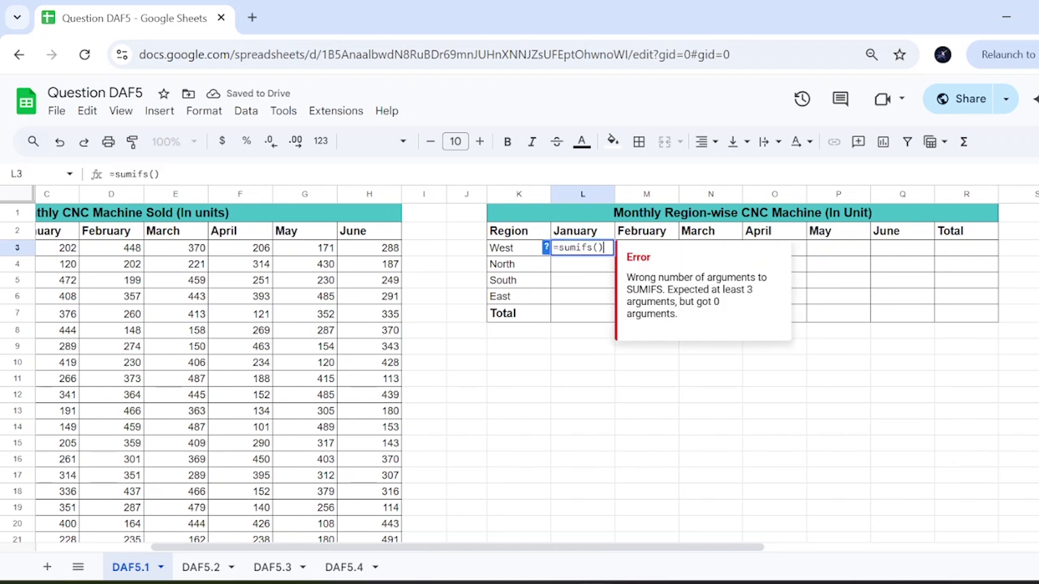
key("BackSpace")
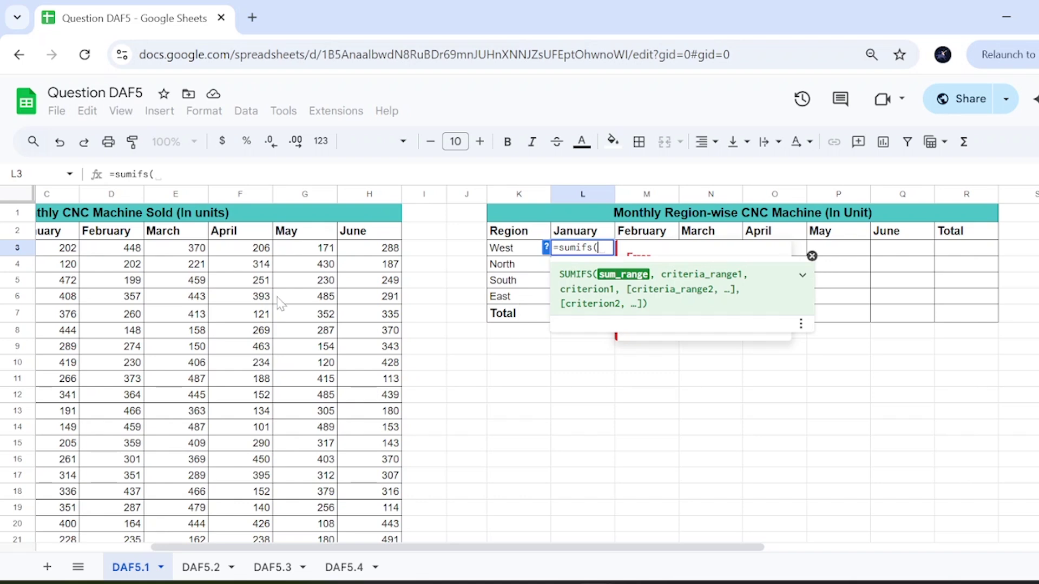
scroll(204, 299, "left", 2)
scroll(204, 299, "left", 1)
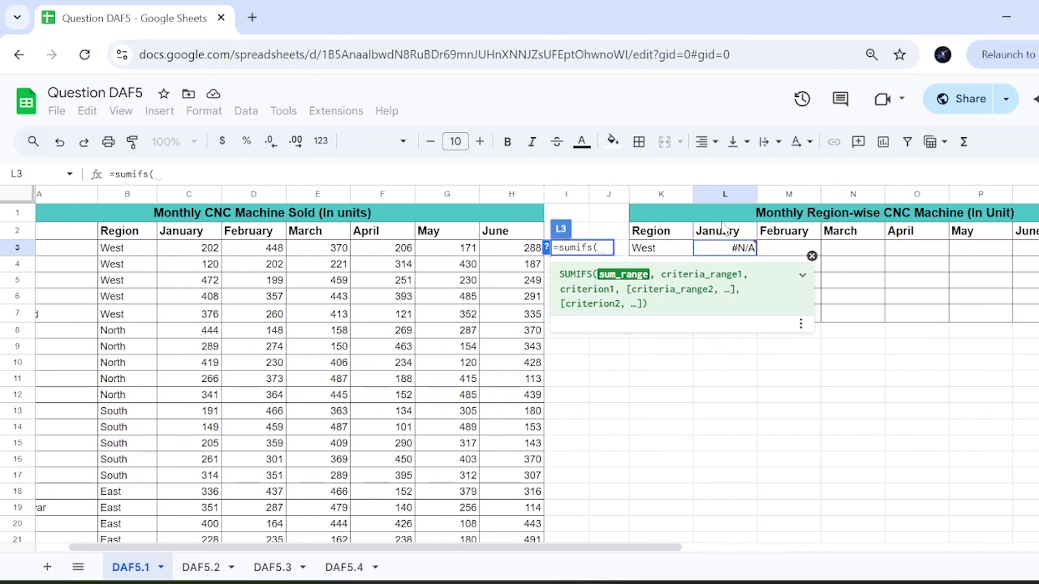
left_click_drag(209, 252, 210, 366)
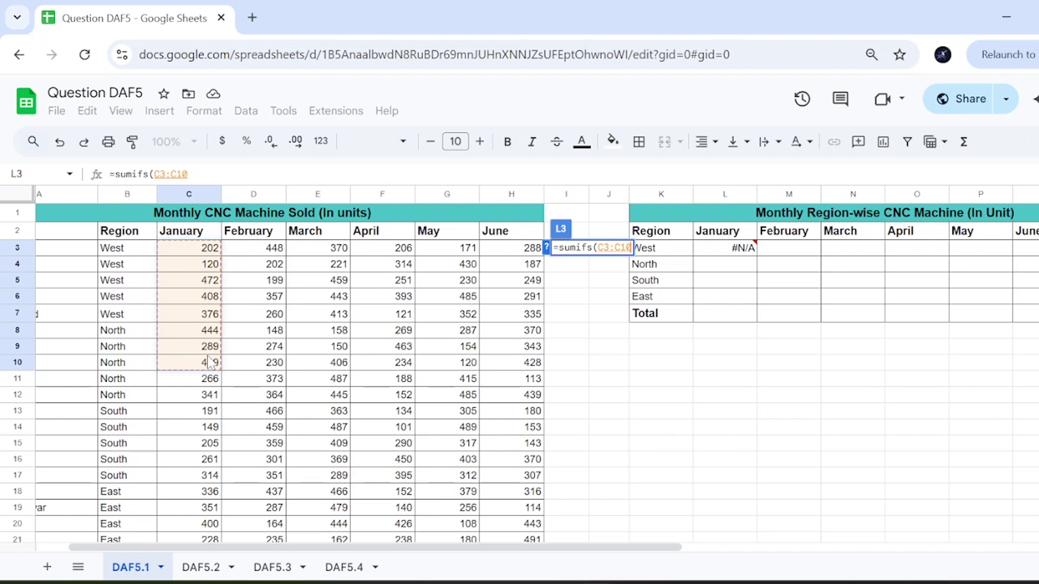
key("ctrl+shift+Down")
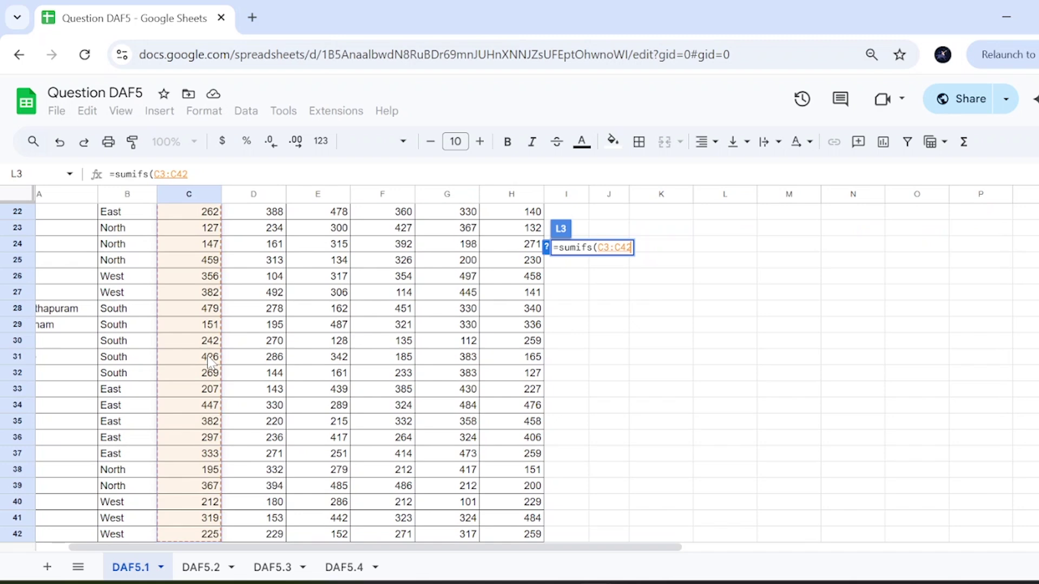
scroll(210, 362, "down", 3)
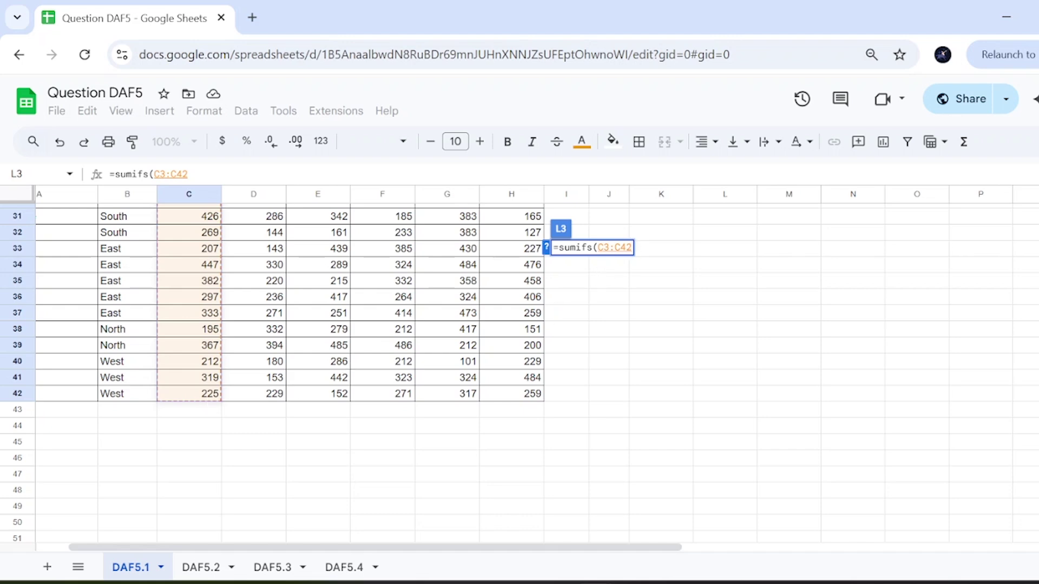
type(",")
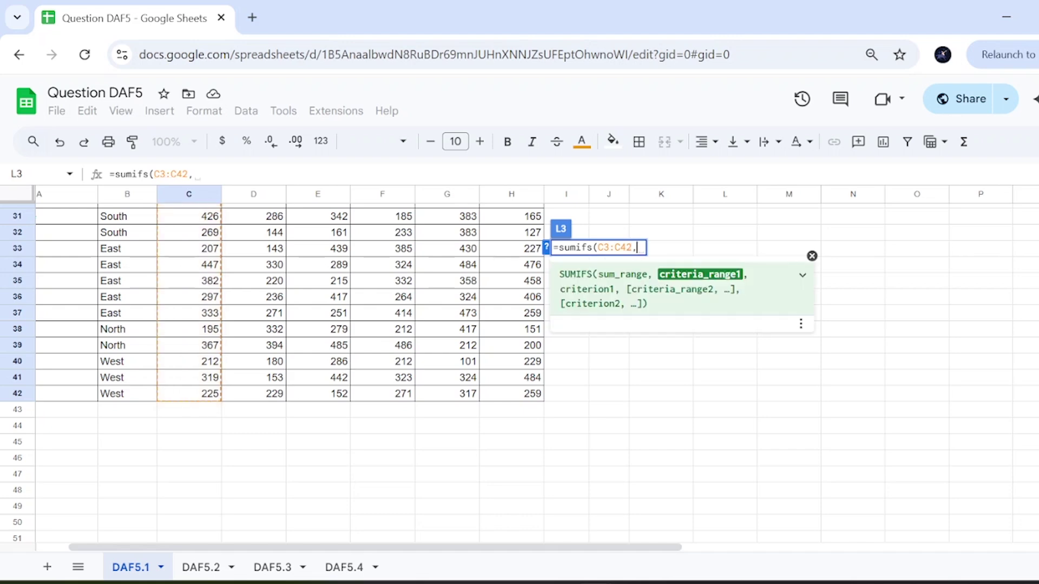
Step: Add the Region column to the L3 formula as the criteria range, entered as B3:B43
scroll(406, 316, "up", 10)
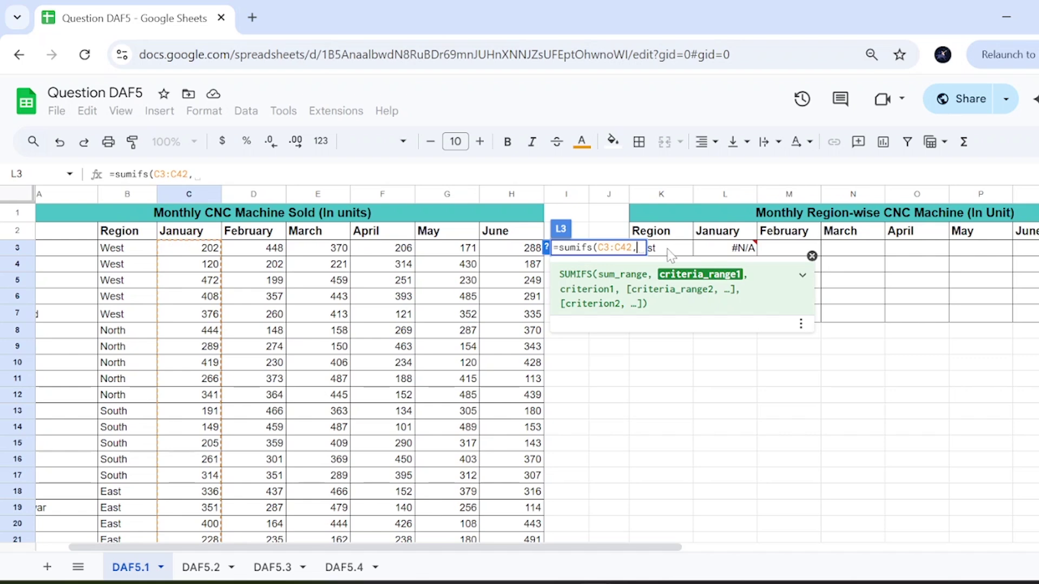
left_click(811, 256)
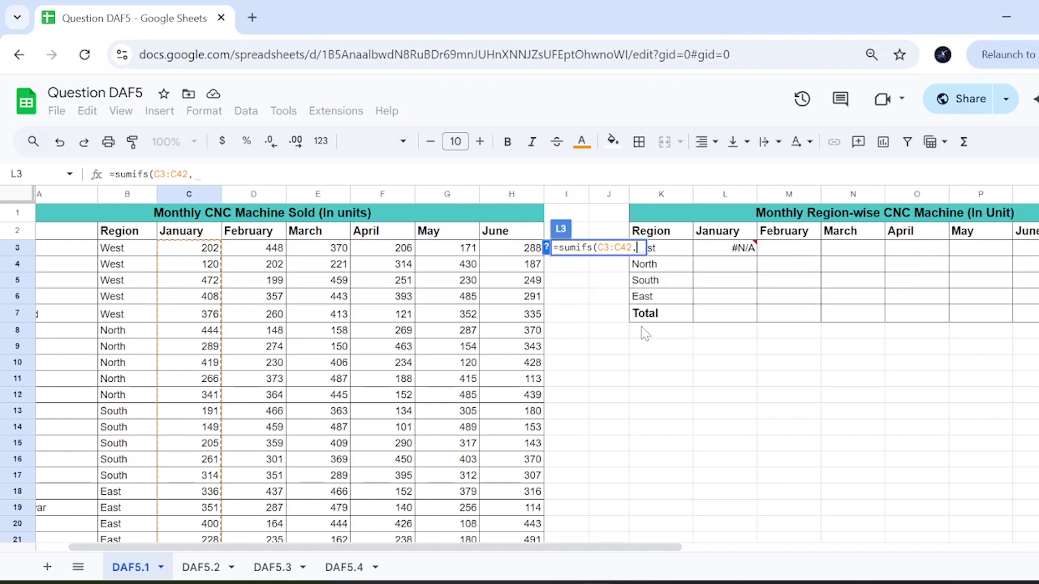
scroll(641, 334, "right", 3)
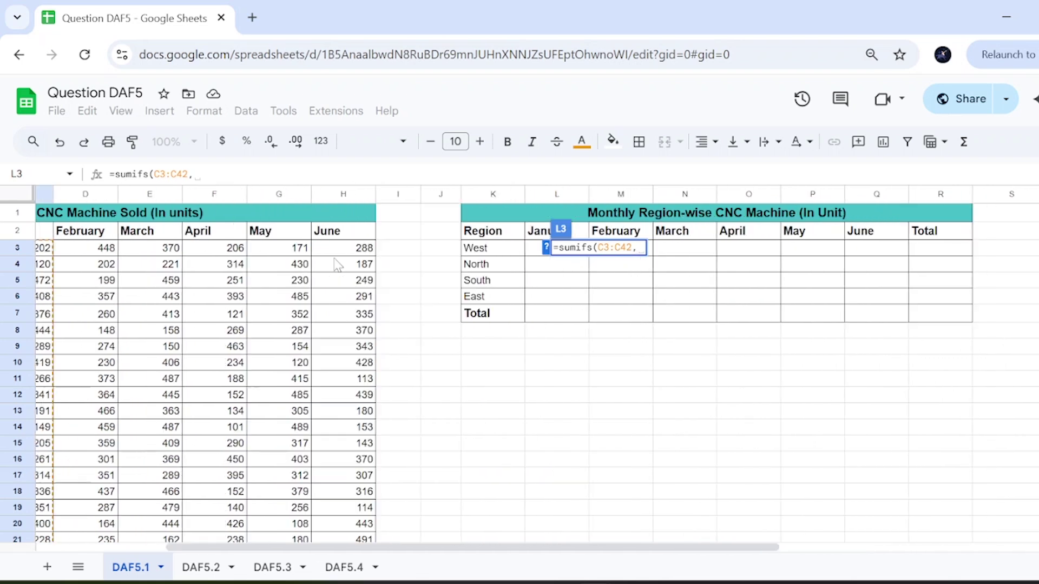
scroll(338, 265, "left", 3)
left_click_drag(188, 252, 189, 290)
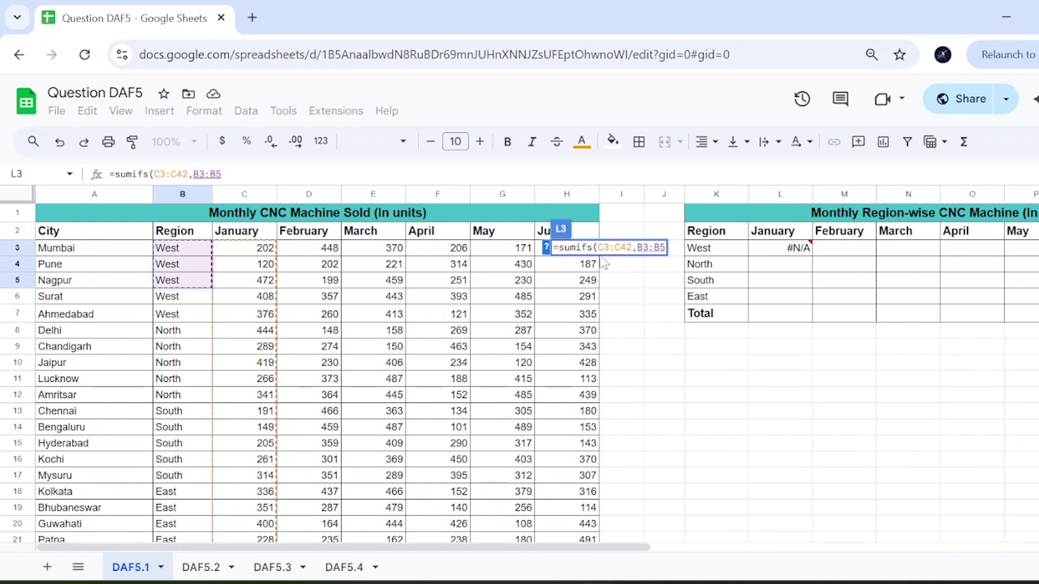
left_click_drag(598, 247, 620, 247)
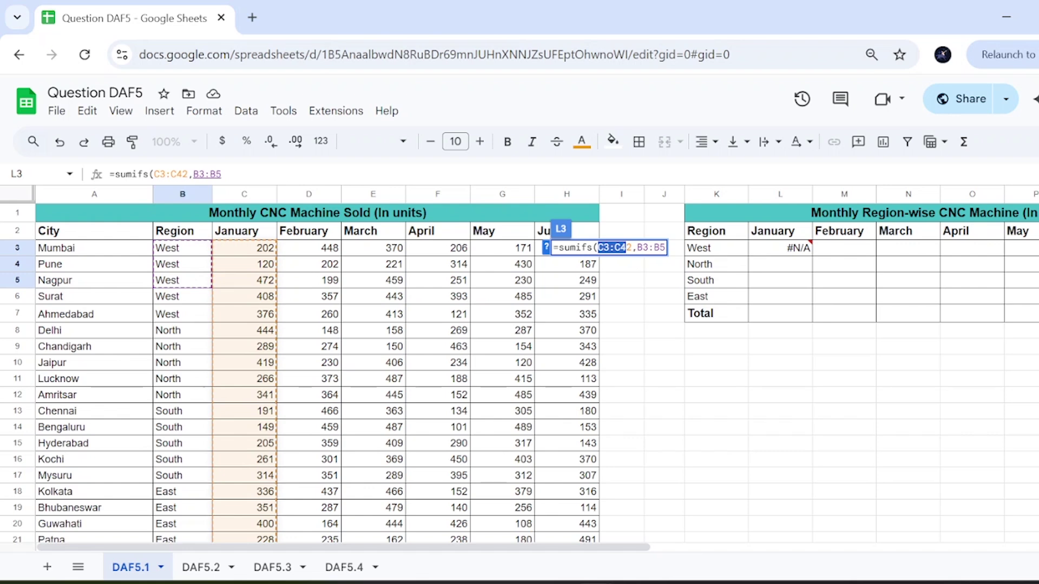
left_click(661, 247)
left_click_drag(660, 247, 665, 247)
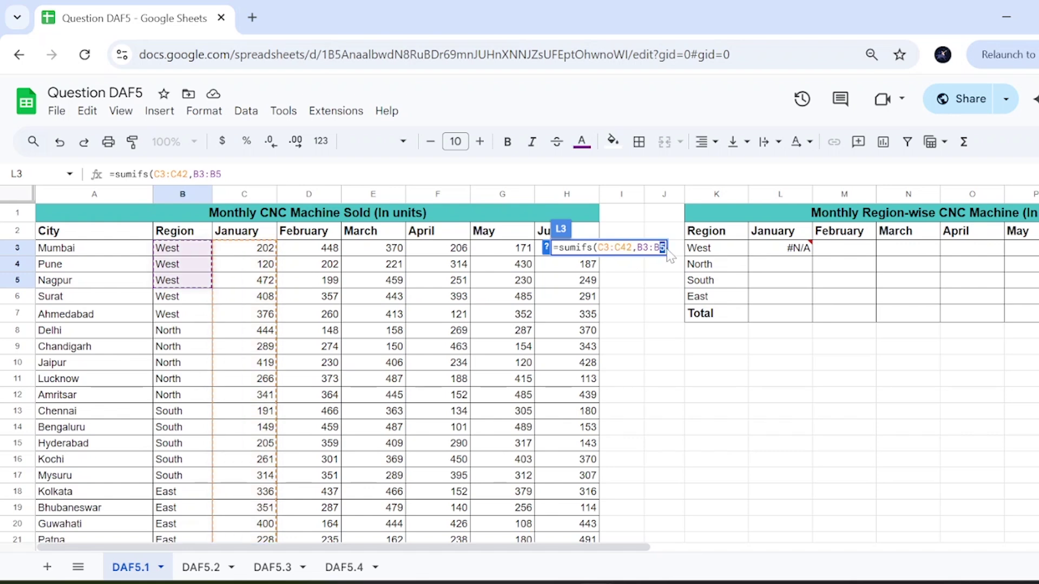
type("43")
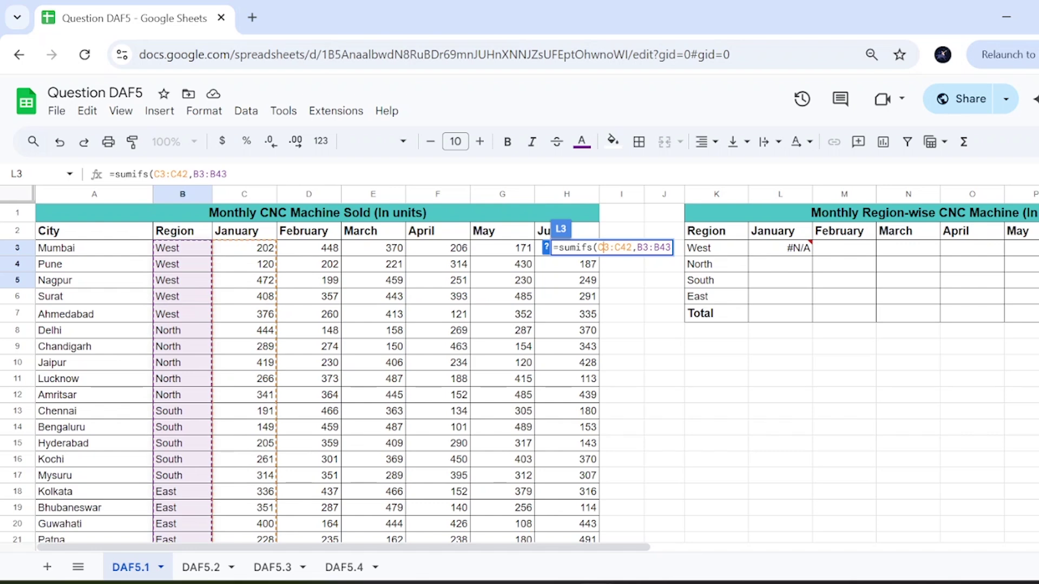
Step: Correct the criteria range in the L3 formula to B3:B42 so it matches the rows of the sum range
left_click_drag(598, 247, 603, 248)
left_click(607, 247)
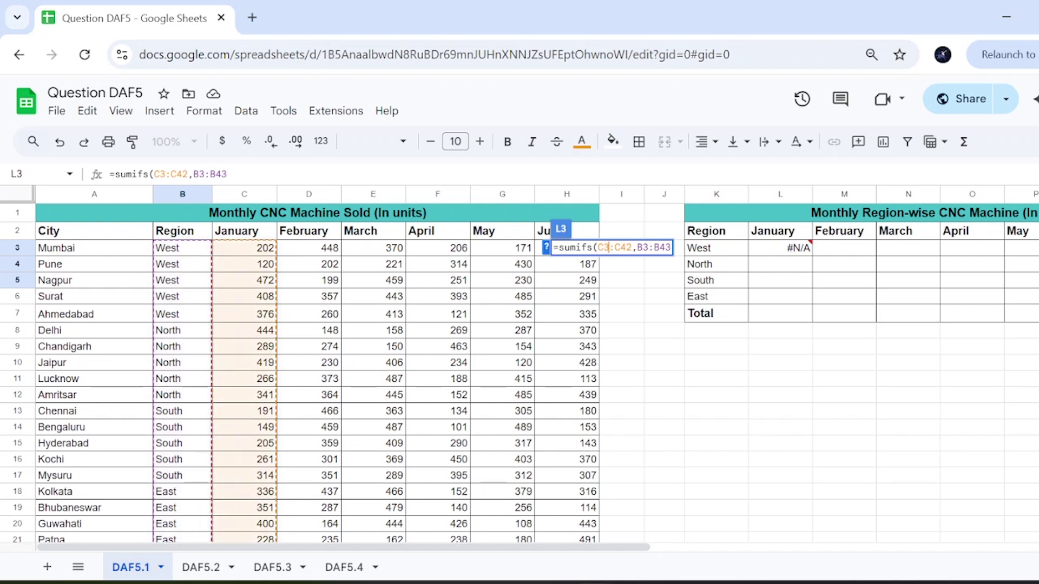
mouse_move(607, 247)
left_mouse_down()
mouse_move(637, 247)
mouse_move(626, 247)
left_mouse_up()
left_click(670, 247)
key("BackSpace")
type("2")
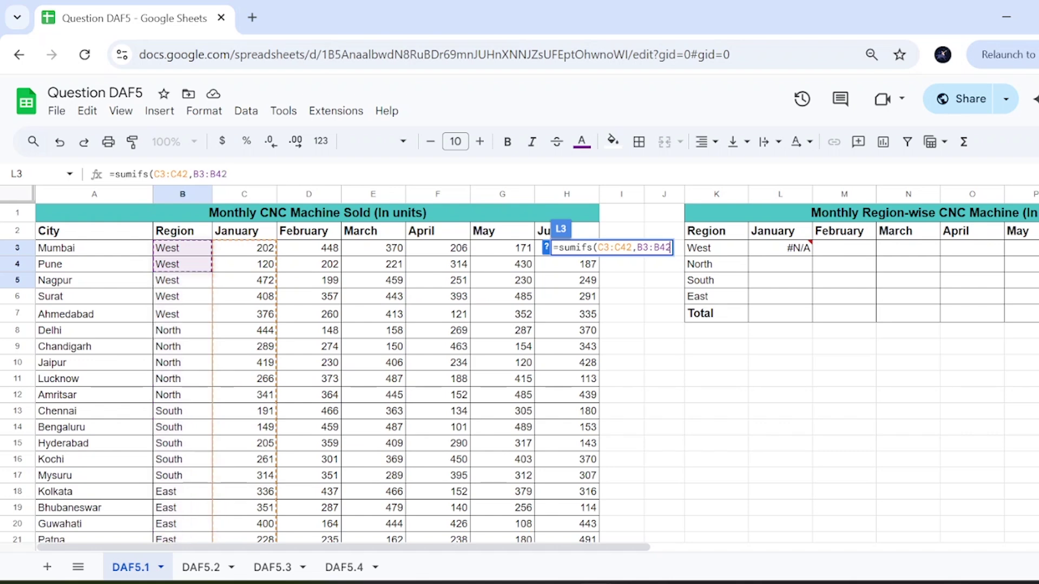
Step: Use the West region cell K3 as the criterion and enter the completed formula =sumifs(C3:C42,B3:B42,K3) in L3
type(",")
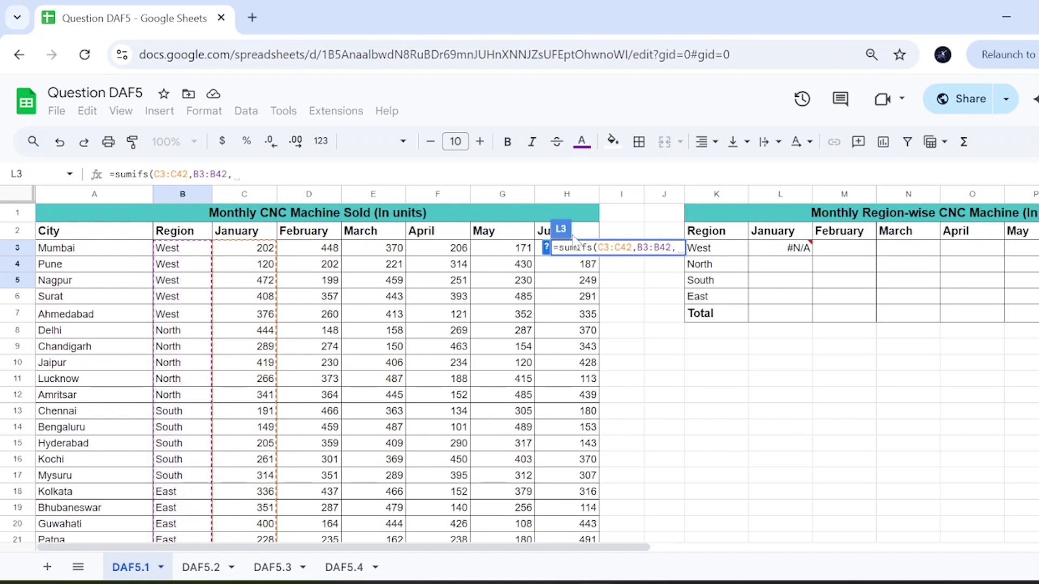
left_click(548, 248)
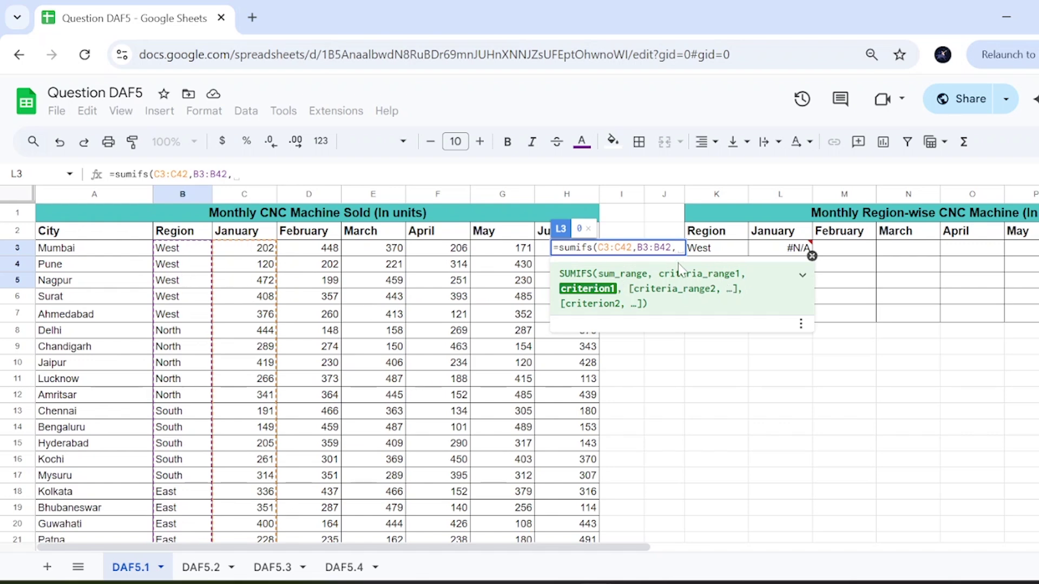
left_click(811, 256)
left_click(721, 260)
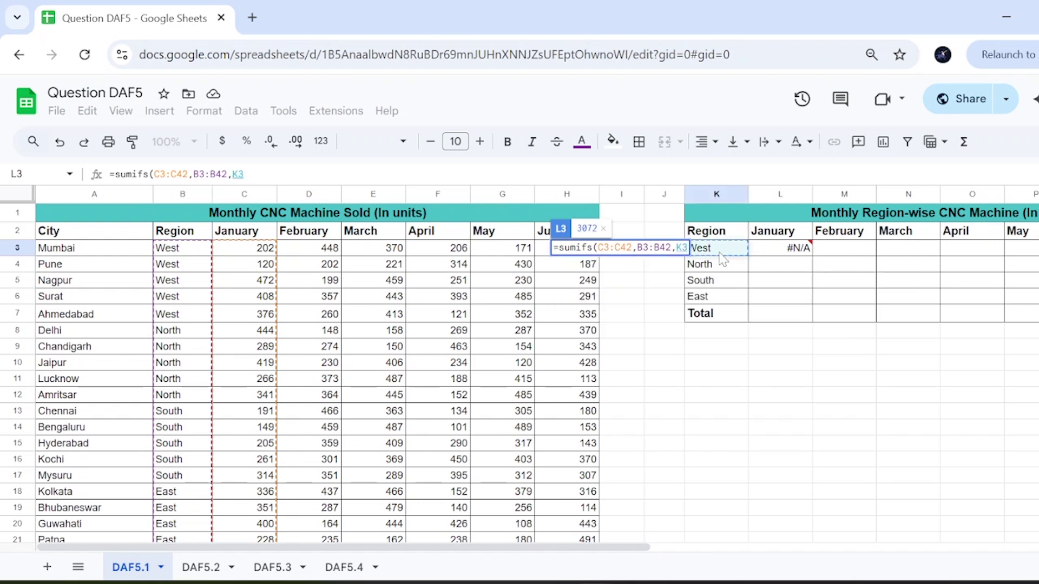
type(")")
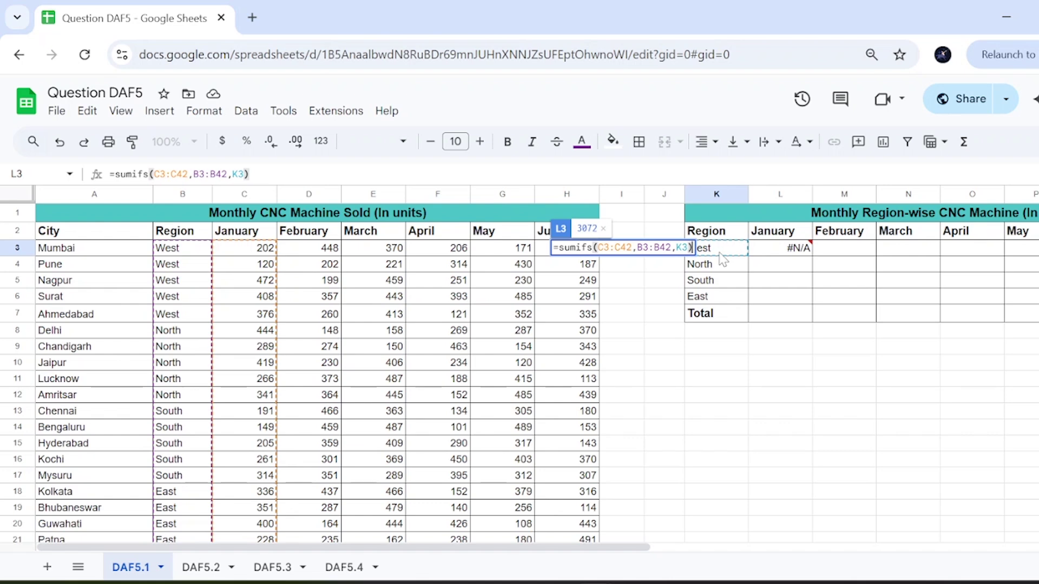
key("Return")
Step: Accept the suggested autofill of the January formula down to the Total row and check the filled cells
scroll(757, 311, "right", 3)
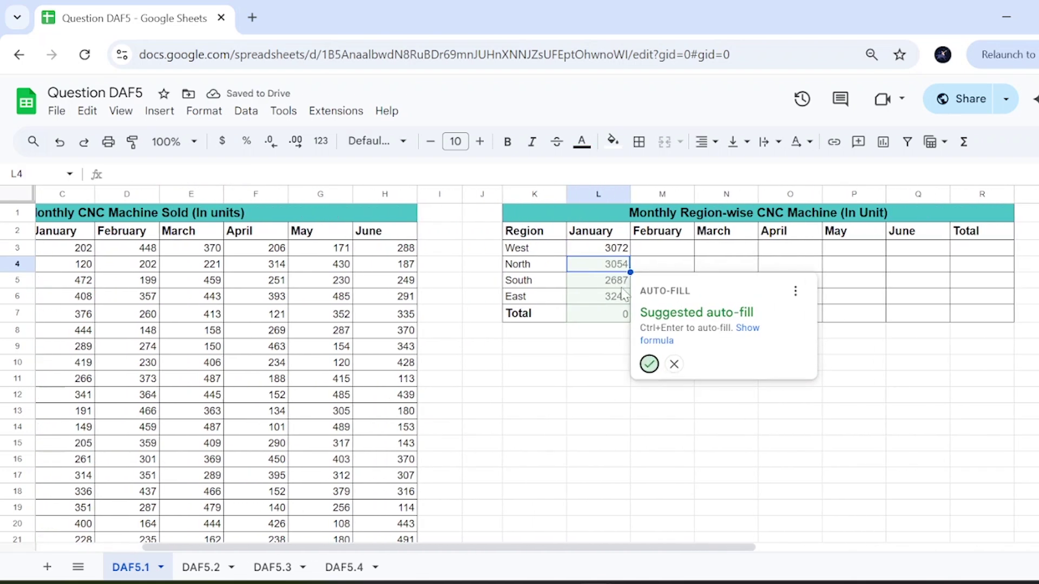
key("ctrl+Return")
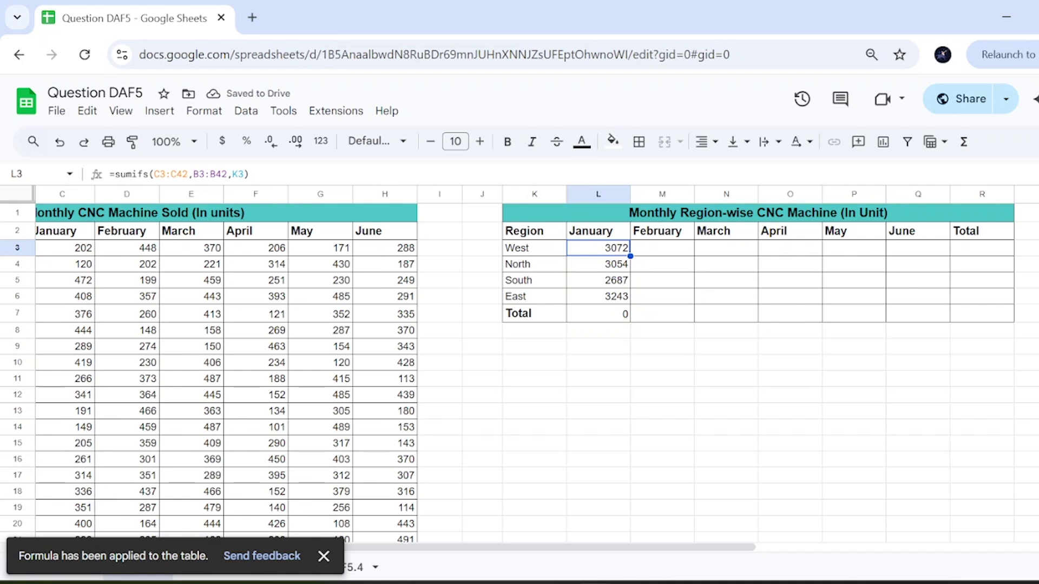
key("Return")
key("Return")
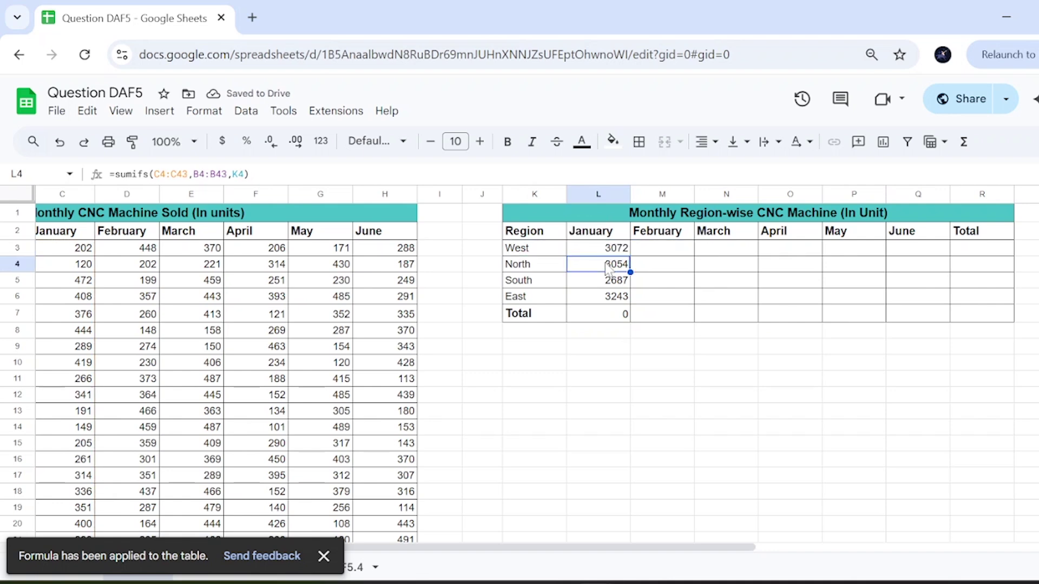
left_click(605, 299)
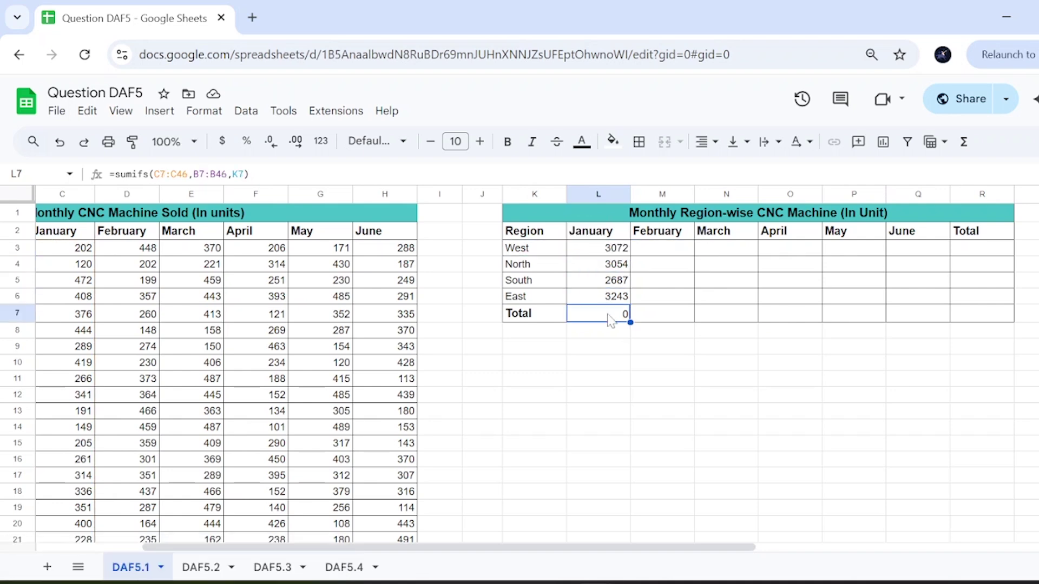
Step: Compare the range references in the West and North January formulas in L3 and L4
left_click(610, 249)
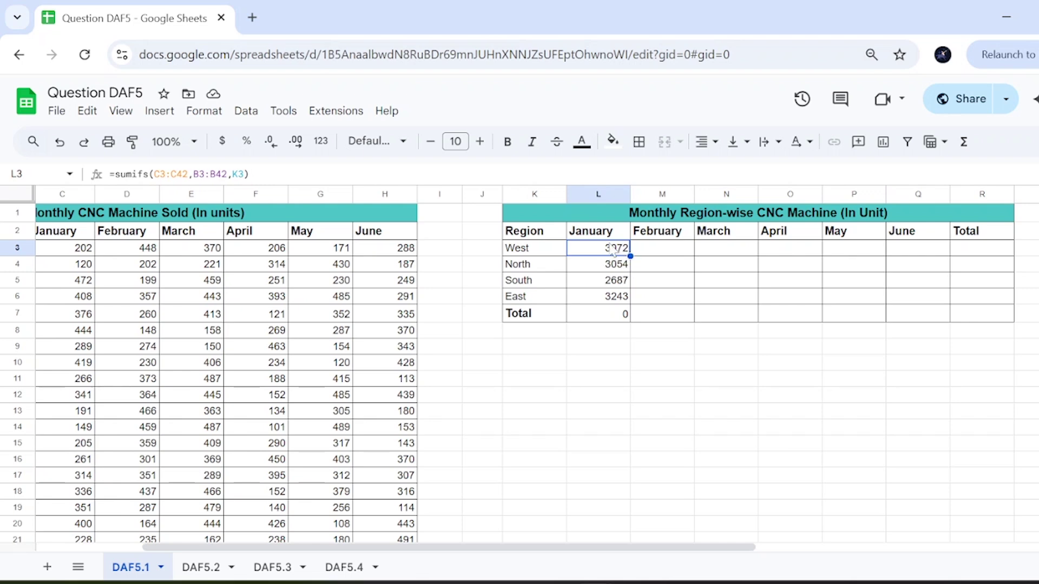
double_click(629, 248)
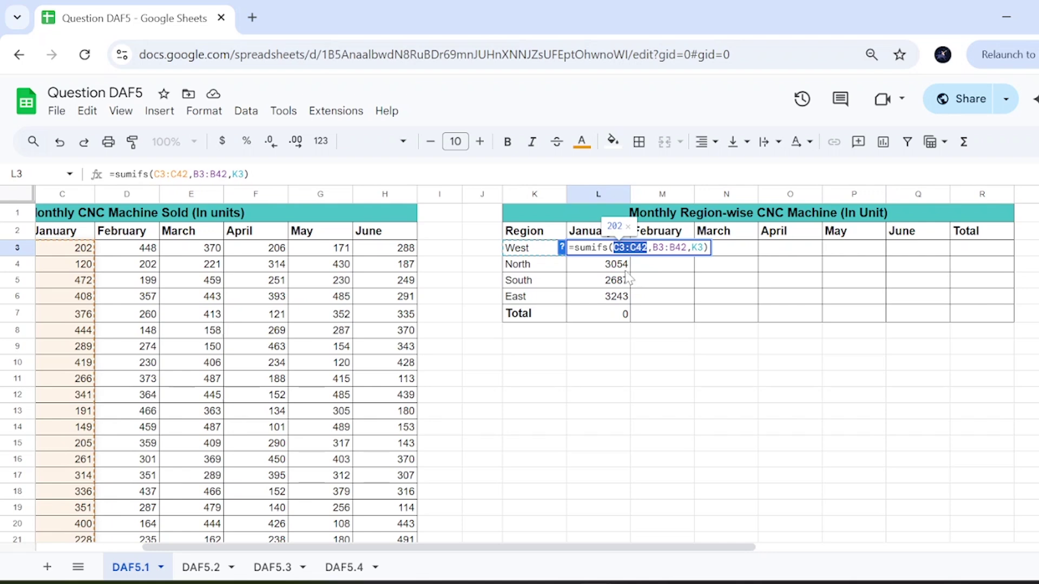
key("Left")
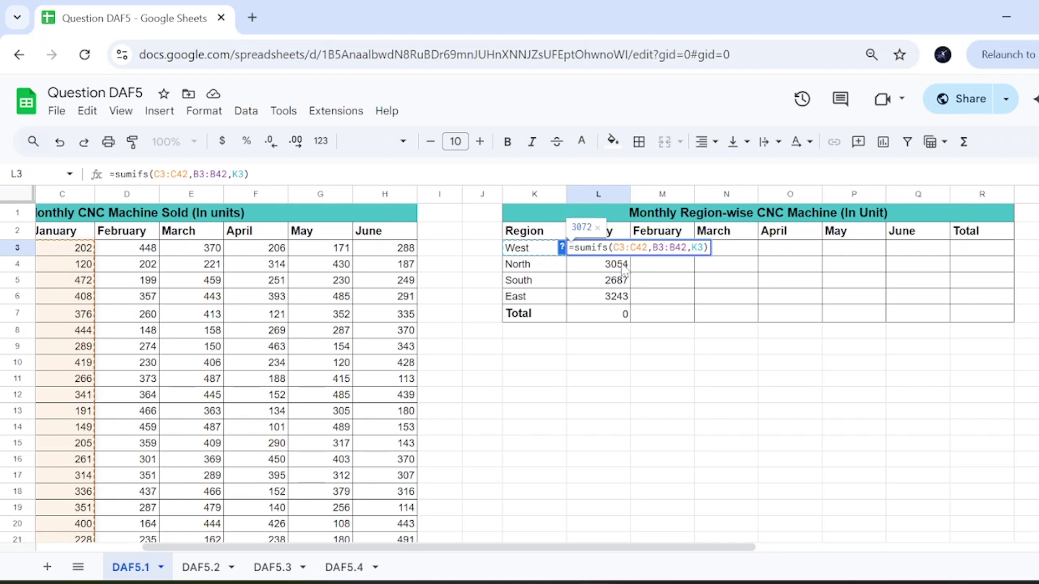
key("Escape")
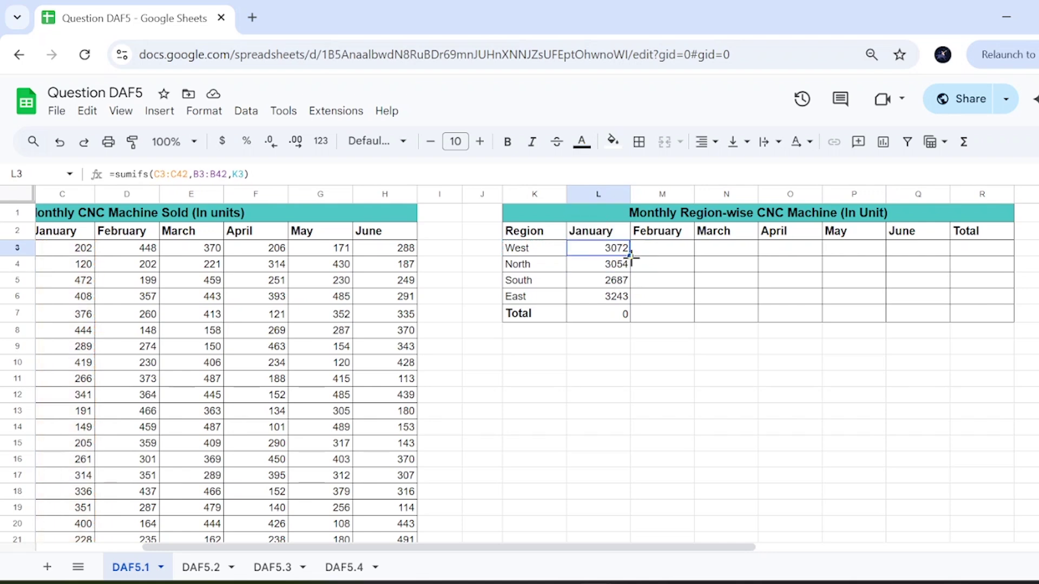
left_click(623, 265, "shift")
left_click(623, 265)
double_click(622, 265)
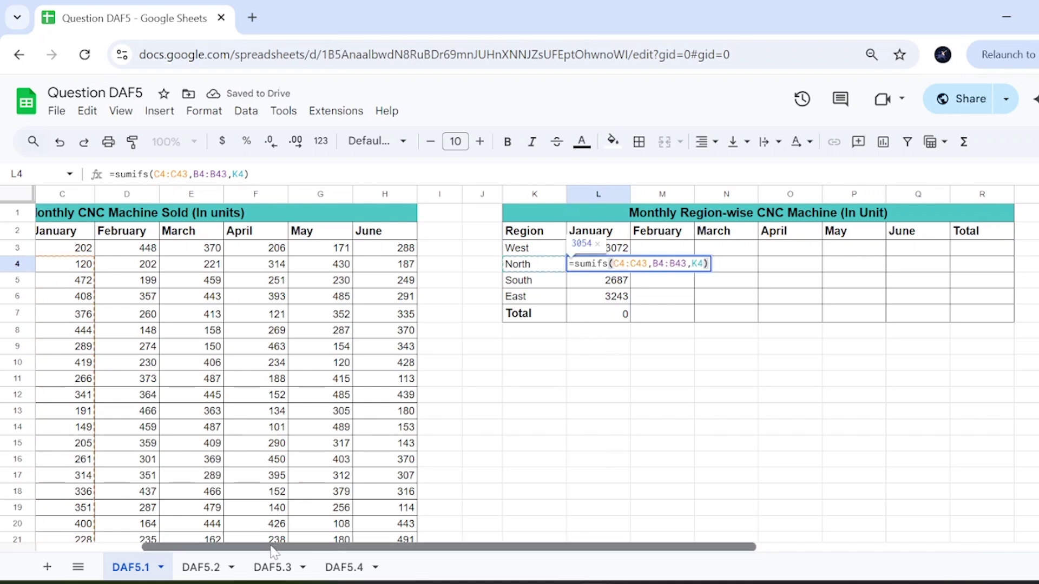
left_click_drag(310, 548, 167, 290)
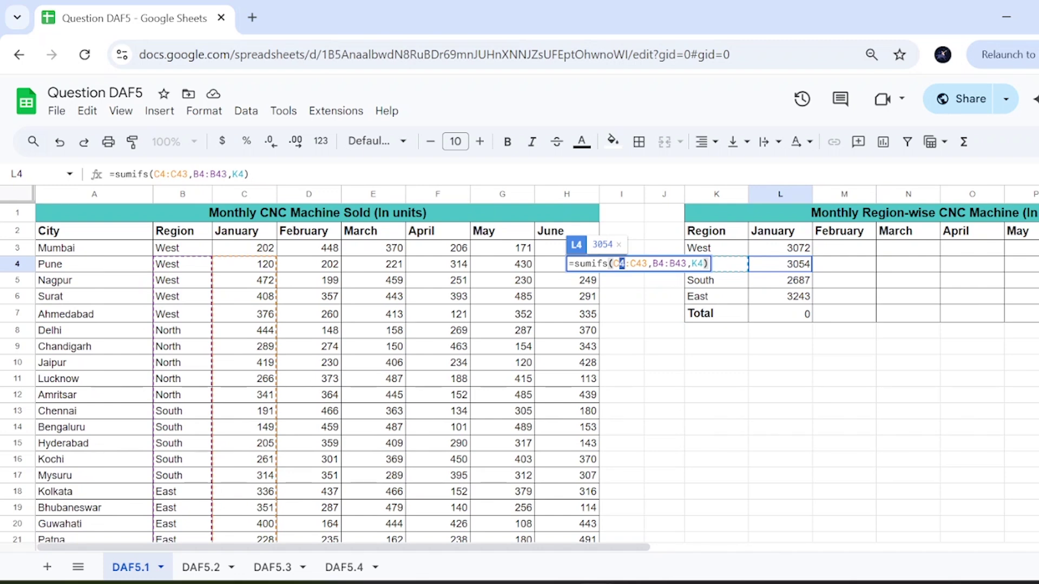
key("Escape")
Step: Make the sum range in the L3 formula absolute as $C$3:$C$42
key("Up")
key("F2")
key("ctrl+a")
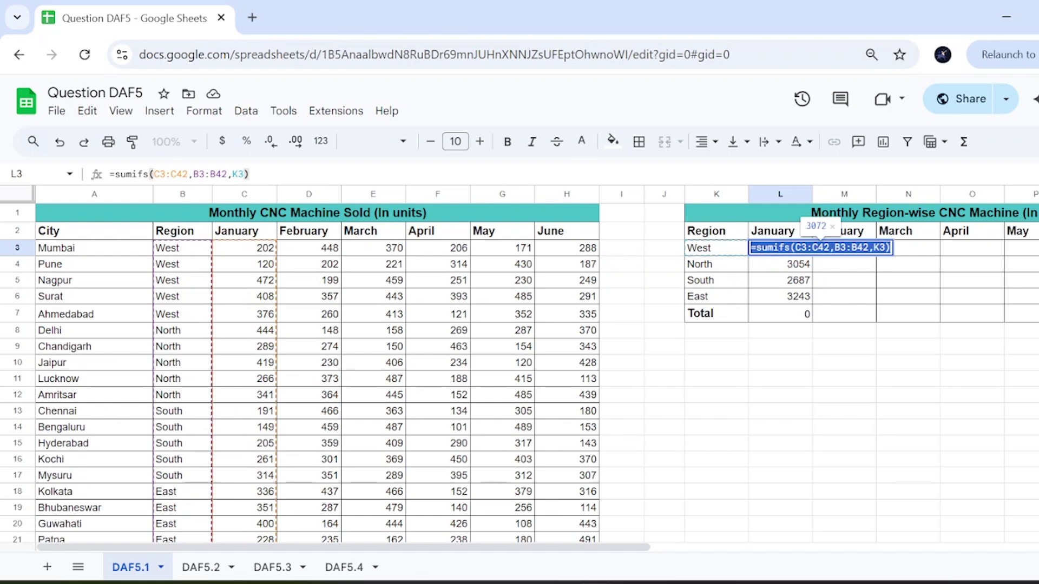
left_click(812, 247)
double_click(812, 247)
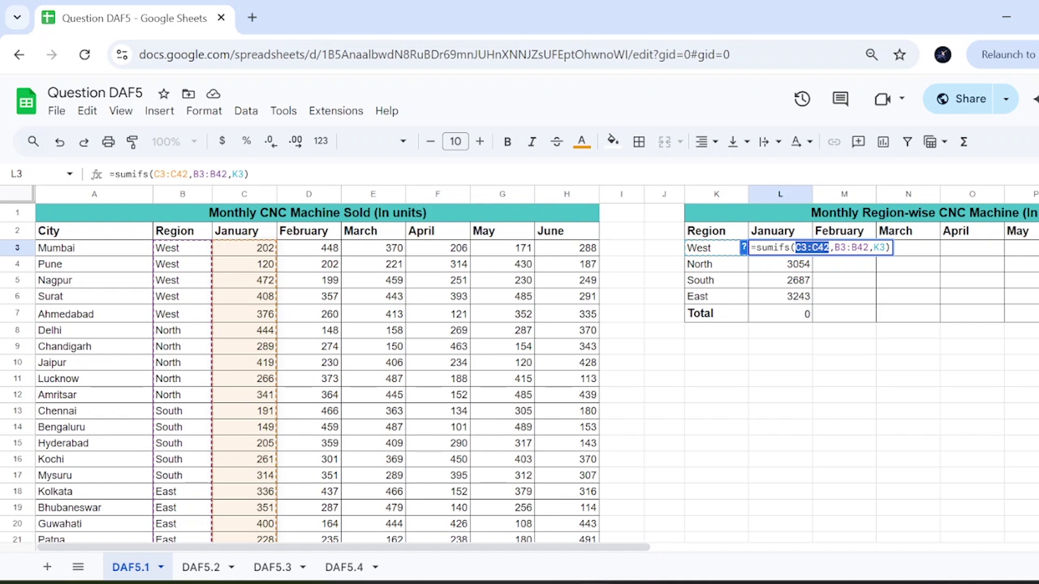
key("F4")
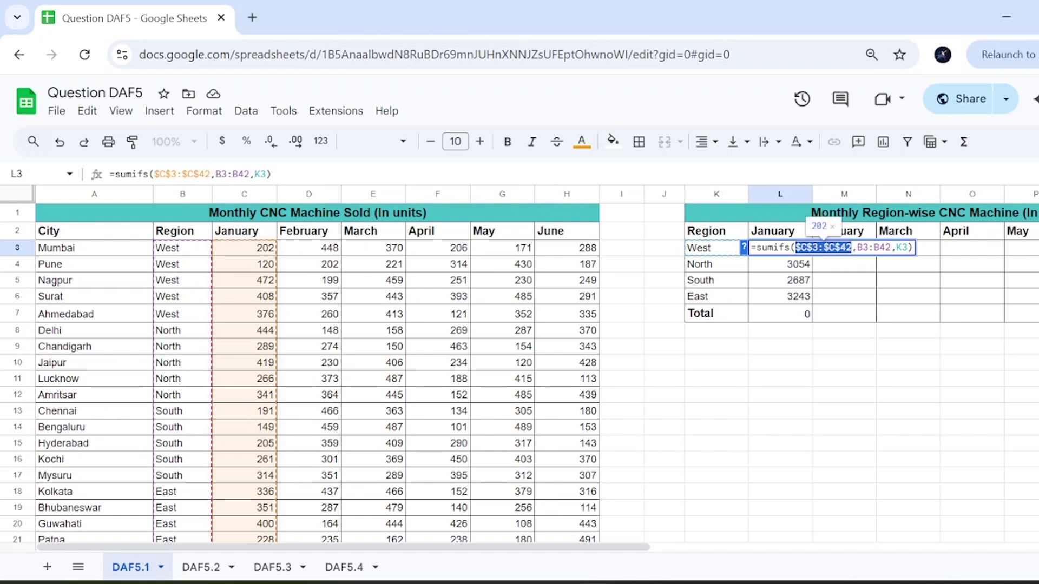
Step: Make the region criteria range in the L3 formula absolute as $B$3:$B$42 and enter the formula
left_click(869, 248)
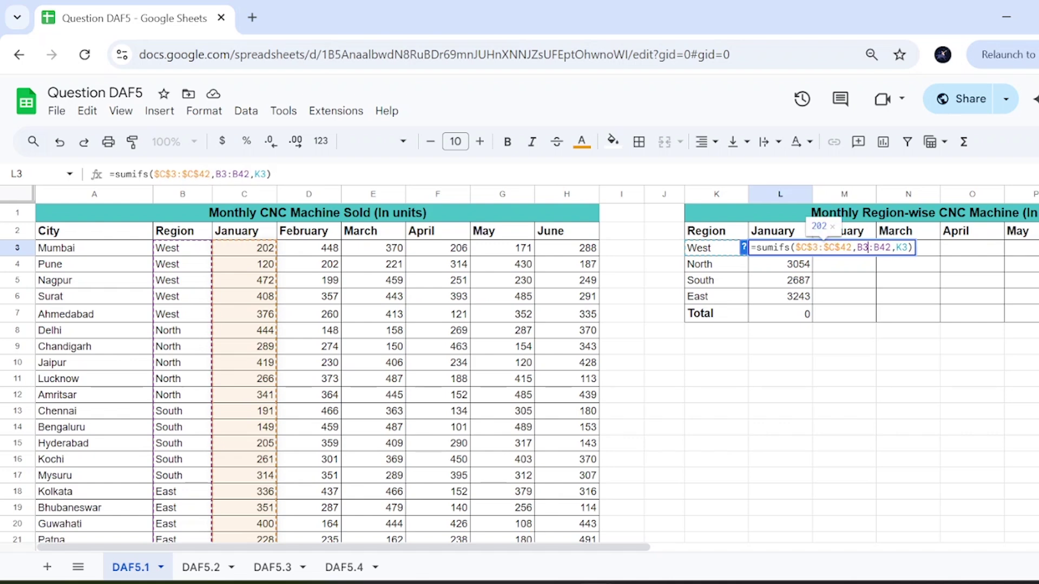
double_click(868, 247)
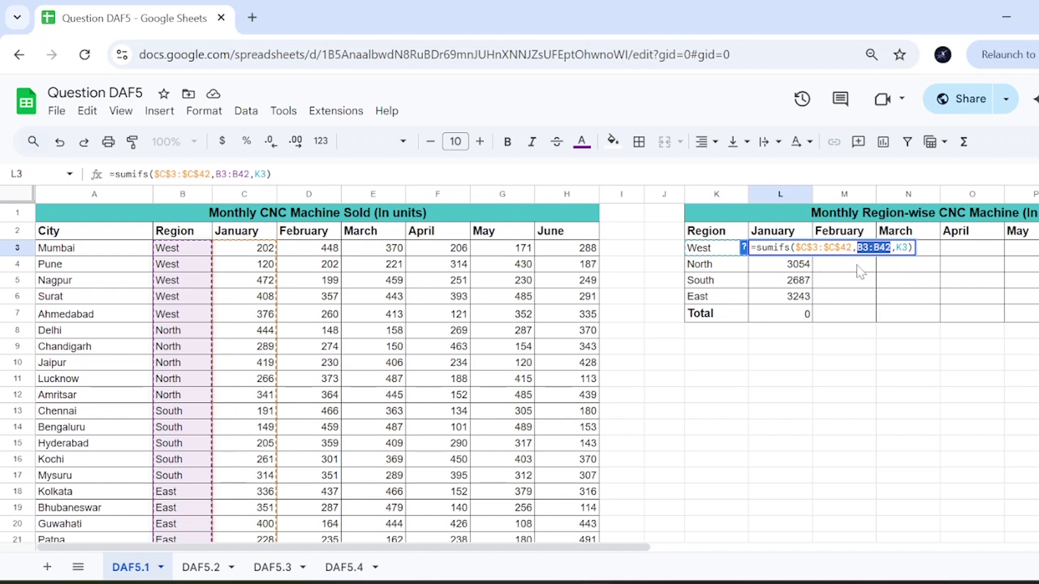
key("F4")
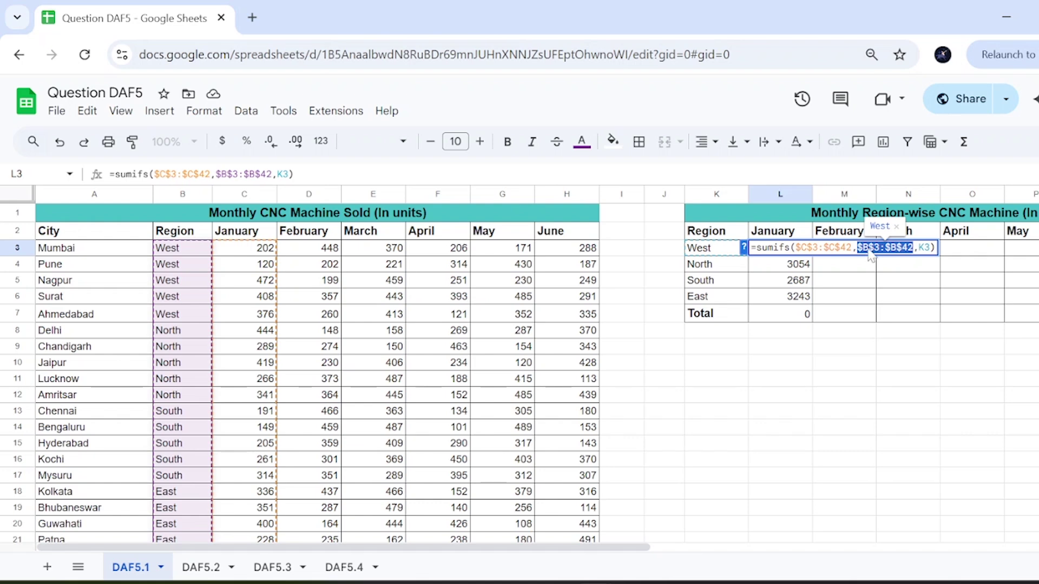
key("Return")
Step: Fill the January formula from L3 down to the East row in L6 and check the references in the copied formula
left_click(798, 250)
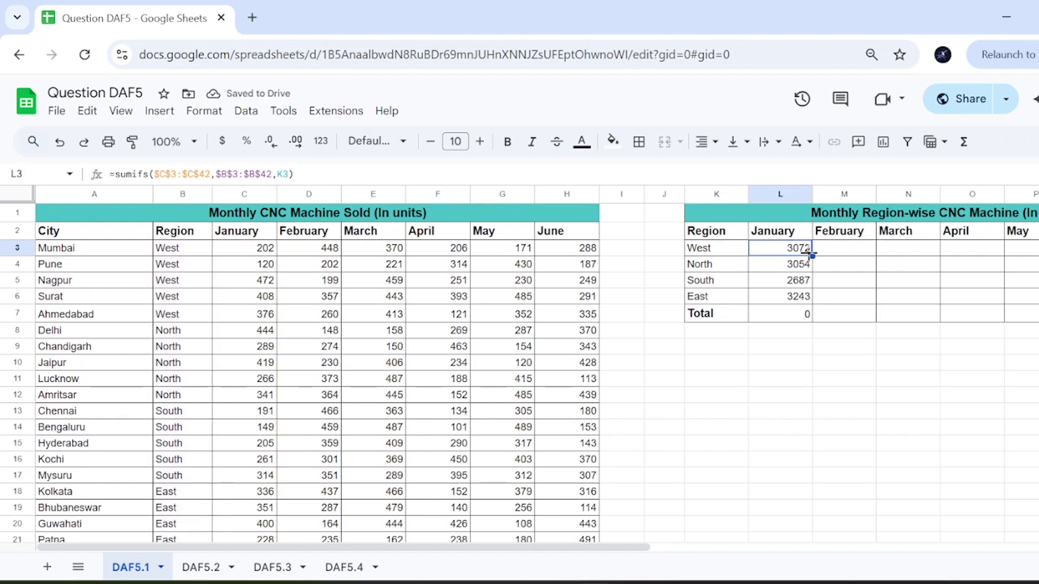
left_click_drag(813, 251, 811, 298)
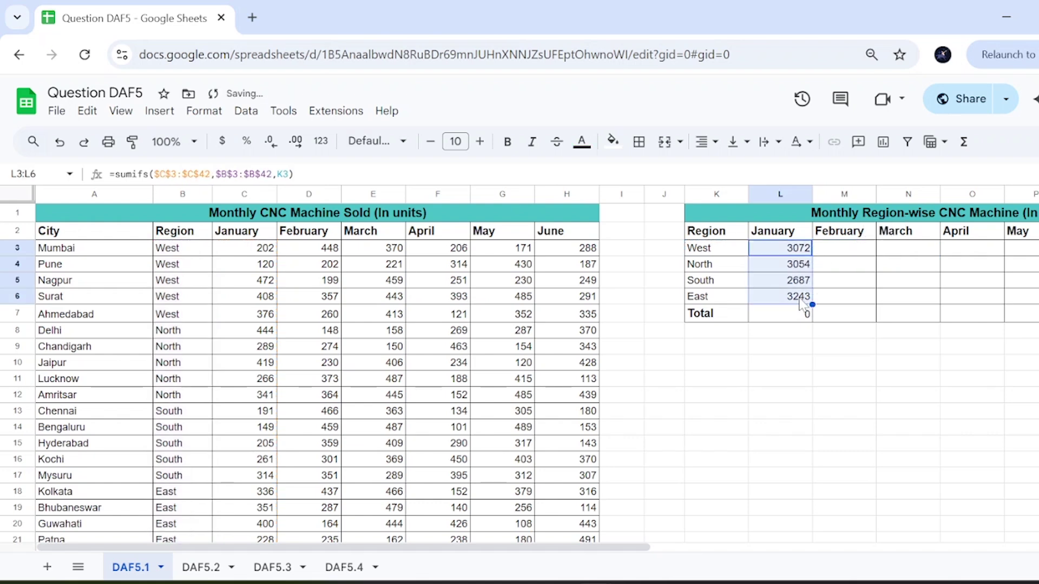
left_click(806, 297)
key("F2")
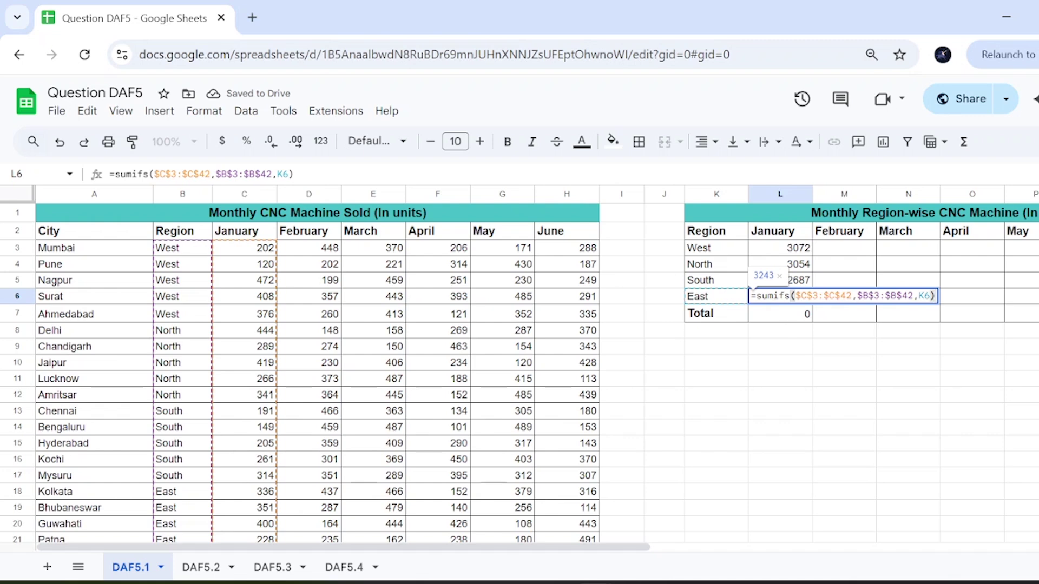
double_click(804, 295)
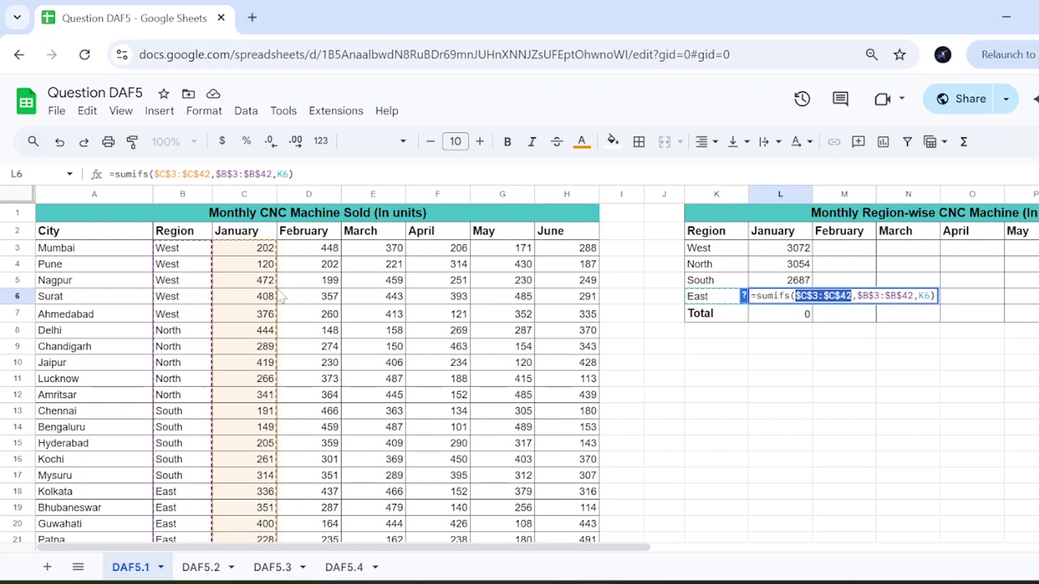
key("Right")
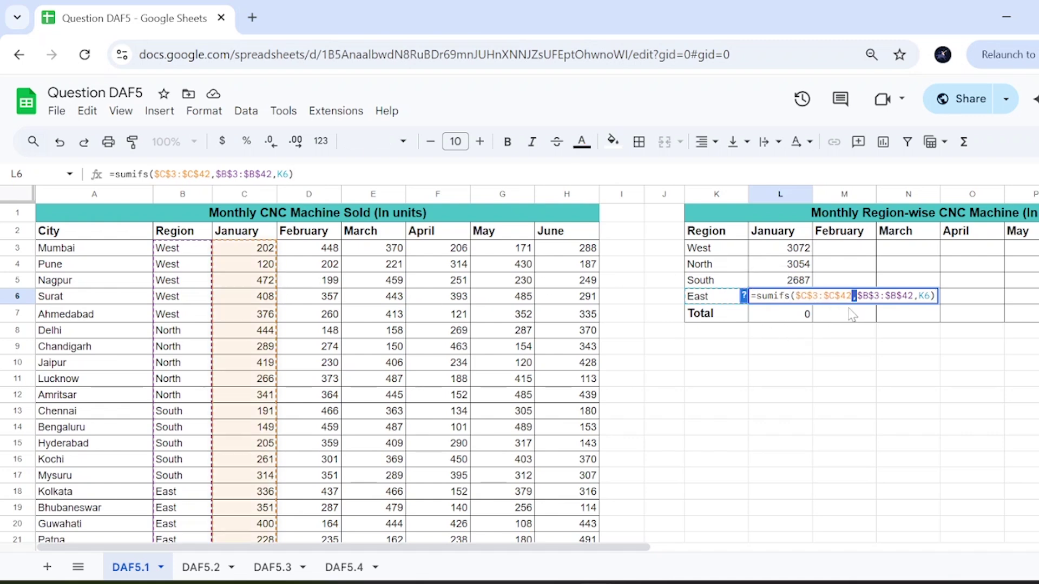
key("Return")
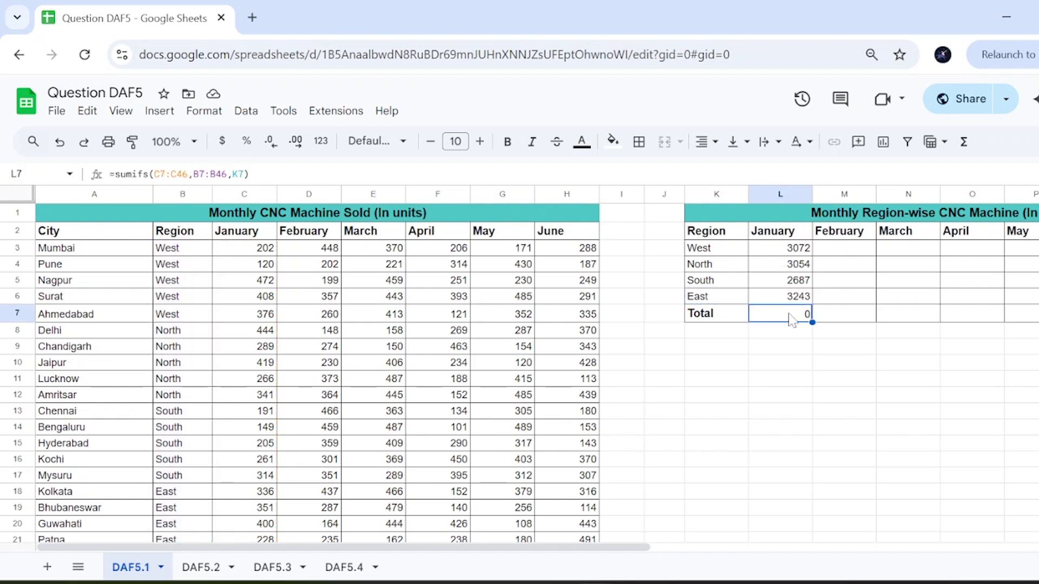
Step: Replace the January Total formula in L7 with =sum(L3:L6)
key("Delete")
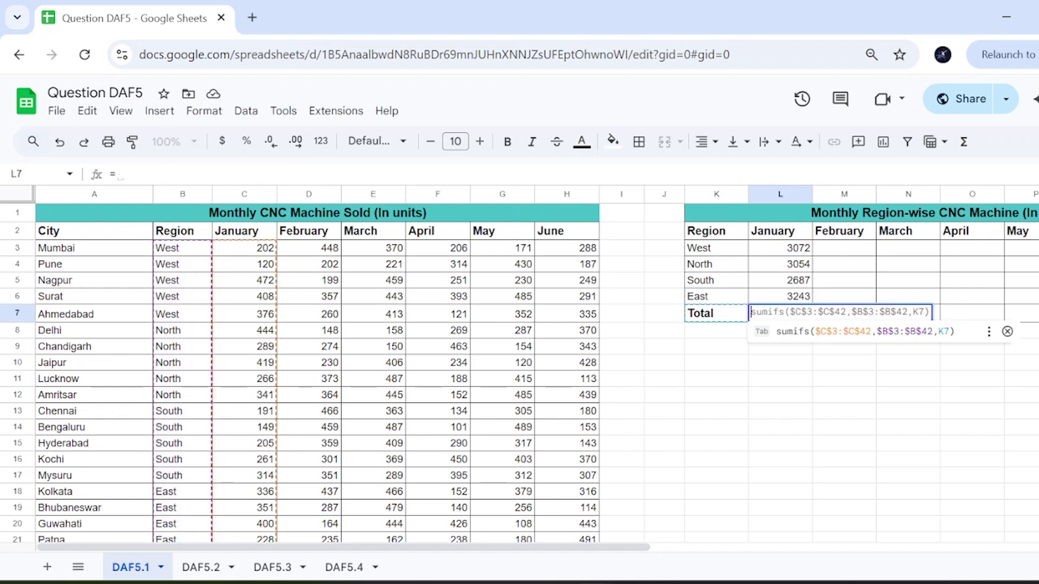
key("BackSpace")
type("sum")
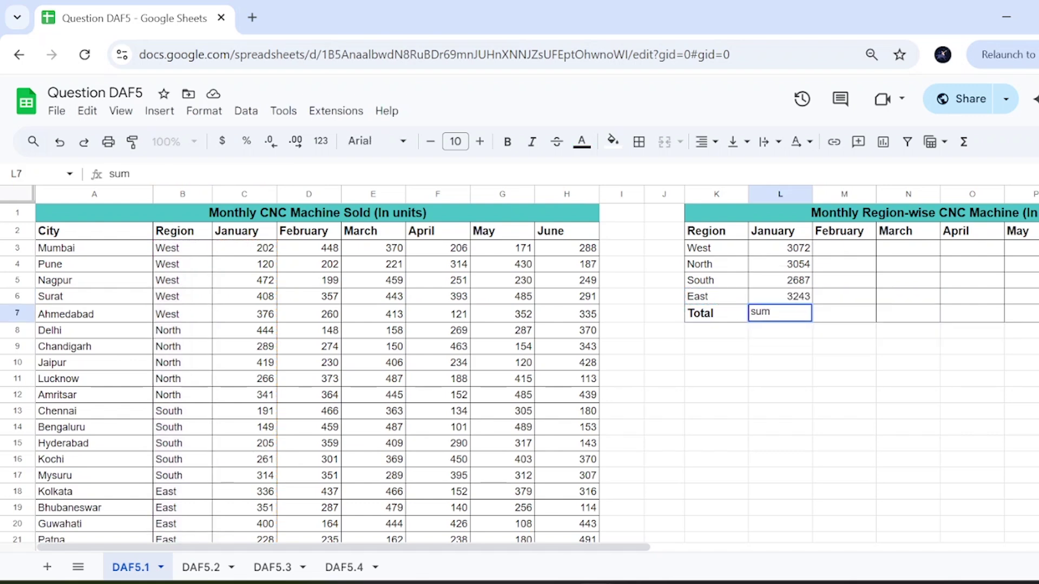
left_click(751, 312)
type("=sum")
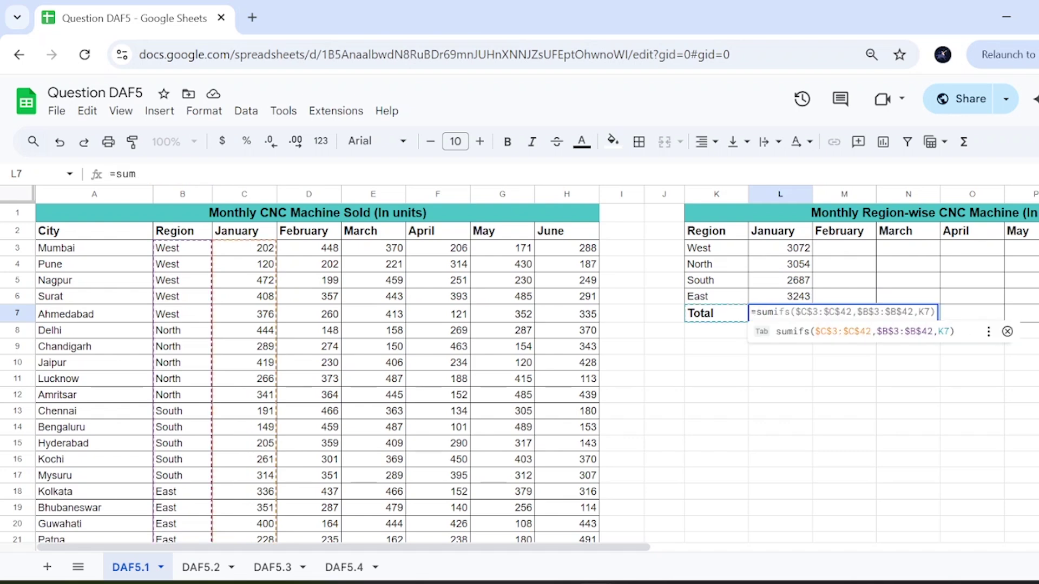
type("(")
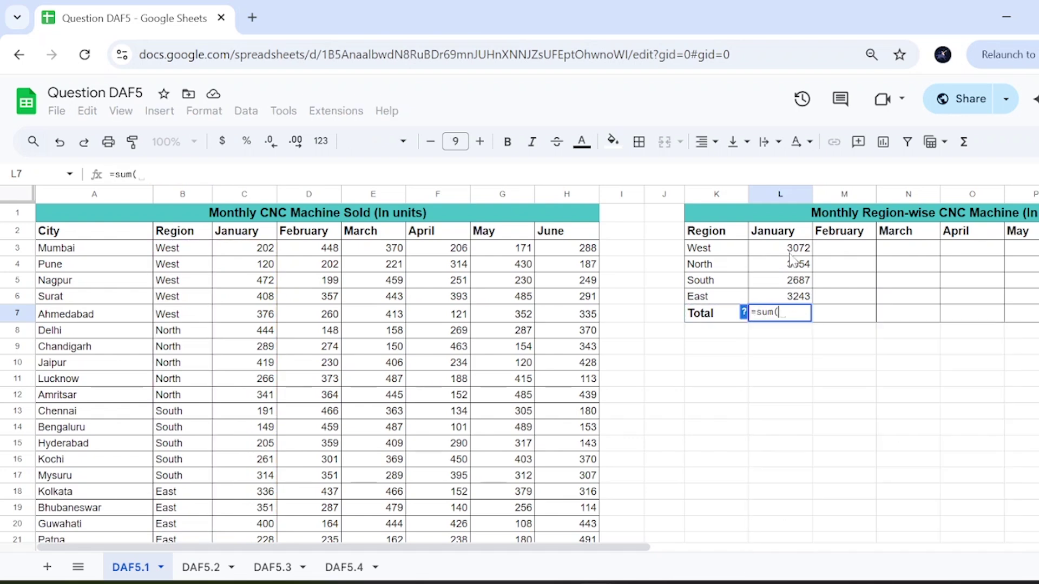
left_click_drag(793, 251, 795, 306)
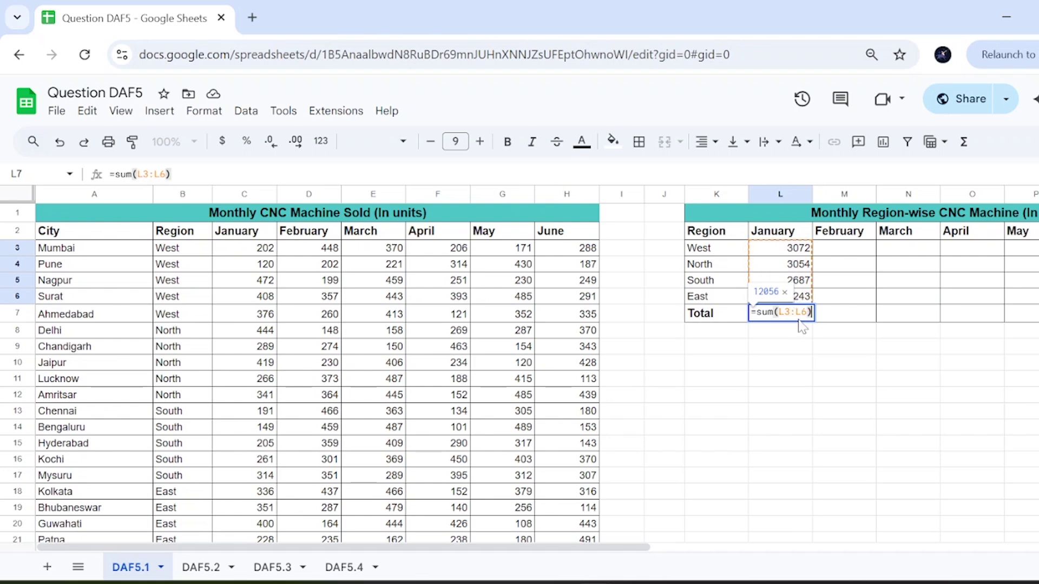
key("Return")
left_click(794, 314)
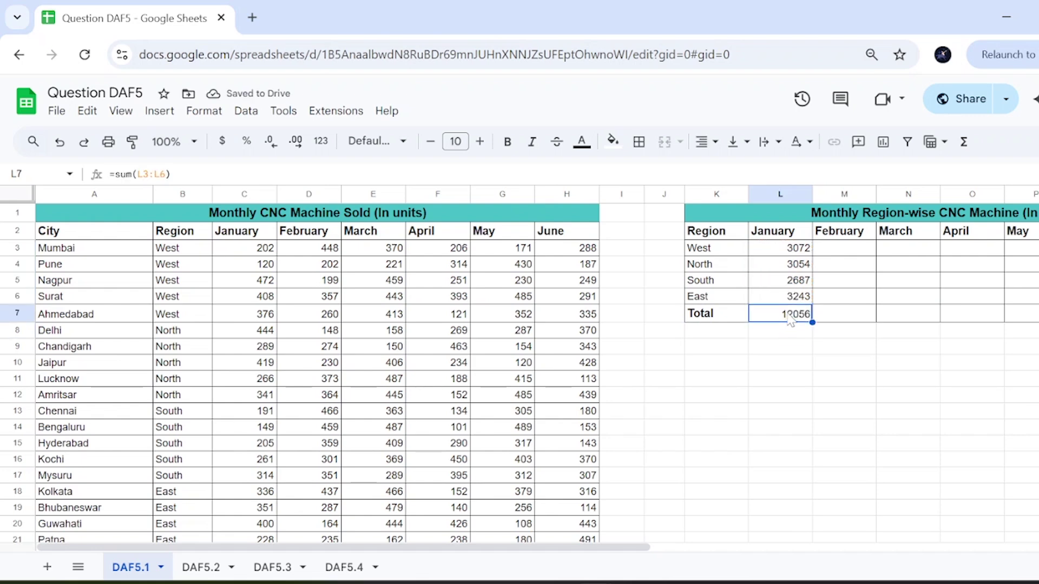
Step: Review the January region figures in L3:L6 alongside the empty February column and the source table
scroll(792, 312, "right", 1)
scroll(792, 312, "right", 2)
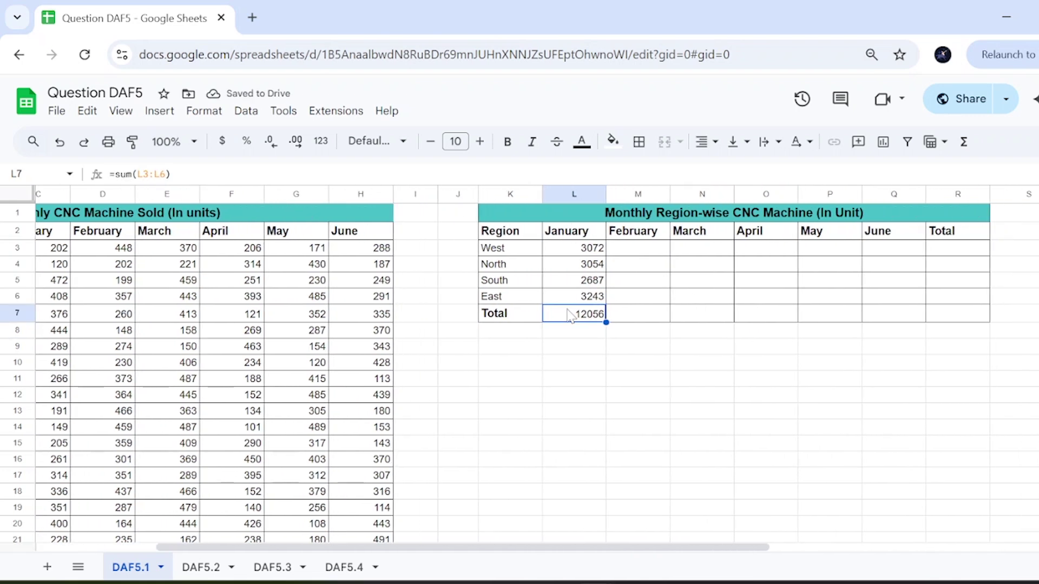
left_click(592, 250)
left_click_drag(593, 301, 593, 299)
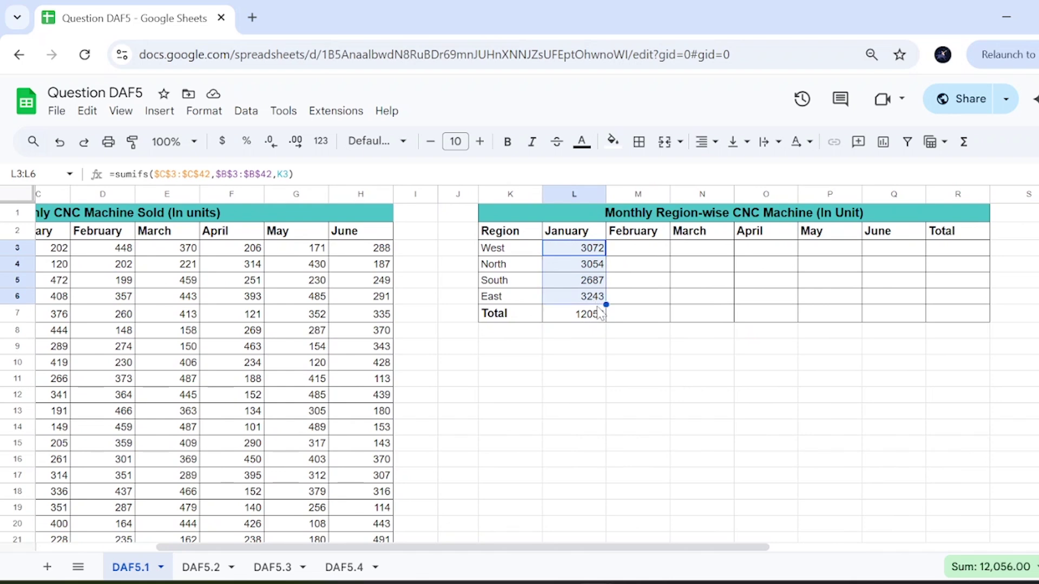
left_click(626, 246)
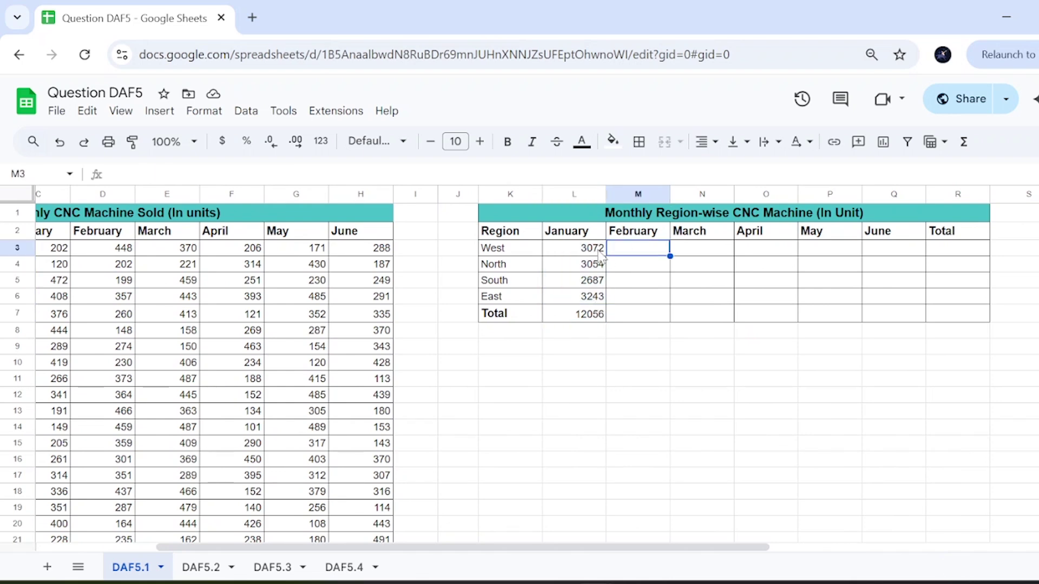
left_click(592, 251)
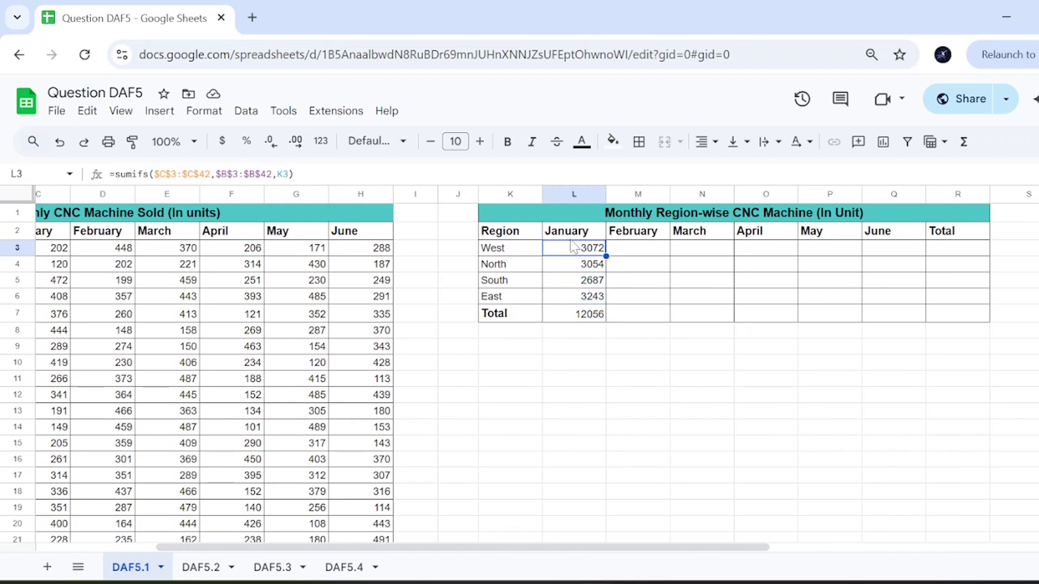
scroll(687, 273, "left", 5)
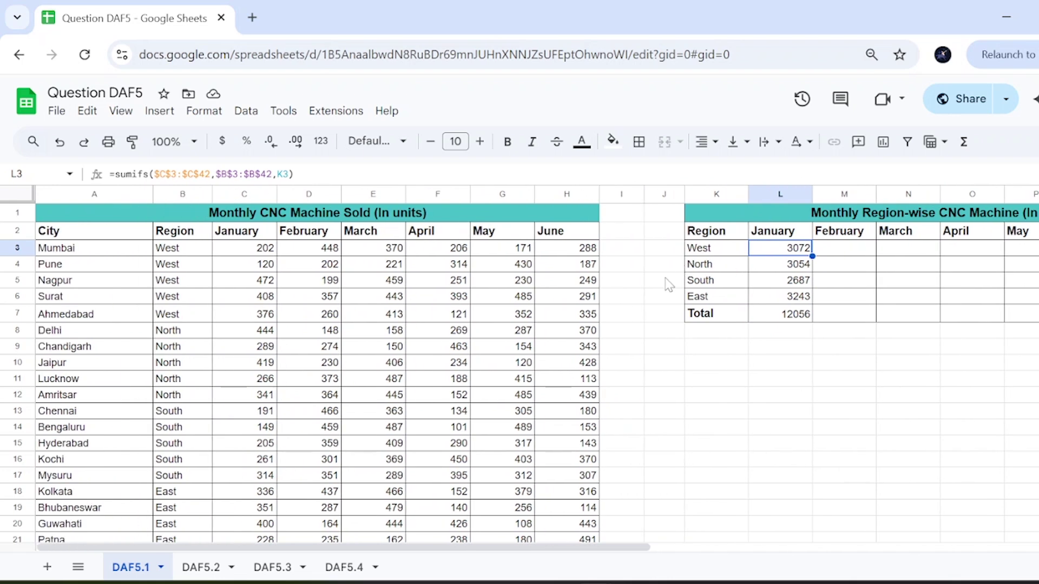
left_click(709, 266)
left_click(788, 252, "shift")
Step: Unlock the column in the sum range of the L3 formula, making it C$3:C$42 with only the rows fixed
left_click(790, 254)
key("F2")
key("ctrl+a")
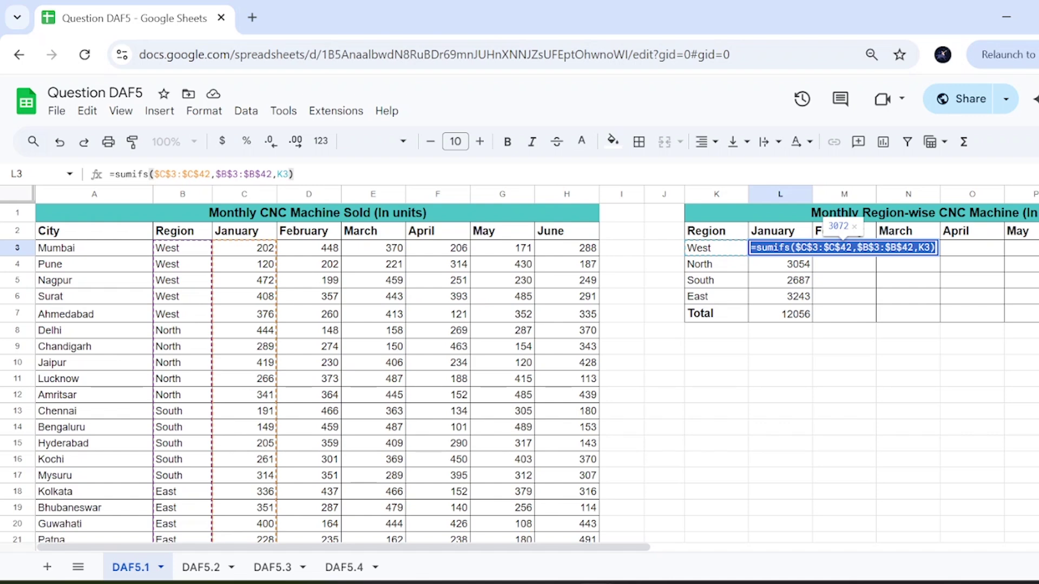
key("Home")
key("Right")
key("Right")
key("Right")
key("Right")
key("Right")
key("Right")
key("Right")
key("Right")
key("shift+ctrl+Right")
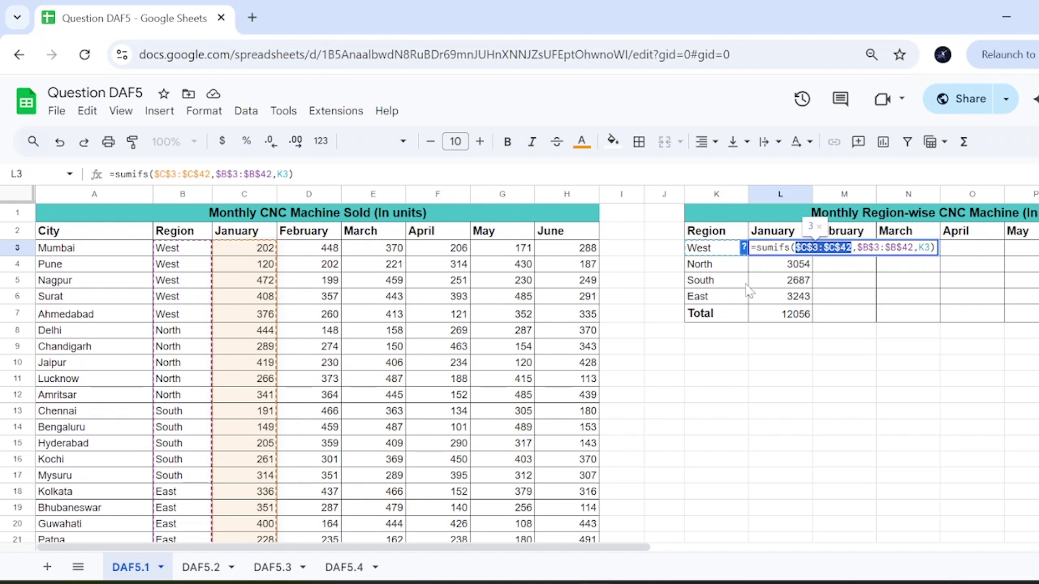
scroll(378, 265, "right", 1)
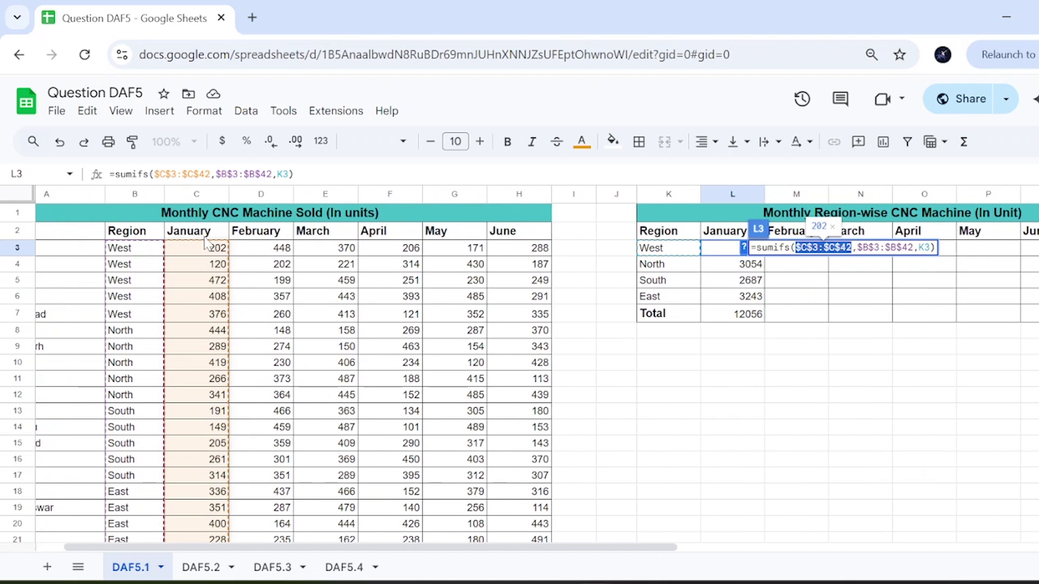
scroll(208, 263, "right", 2)
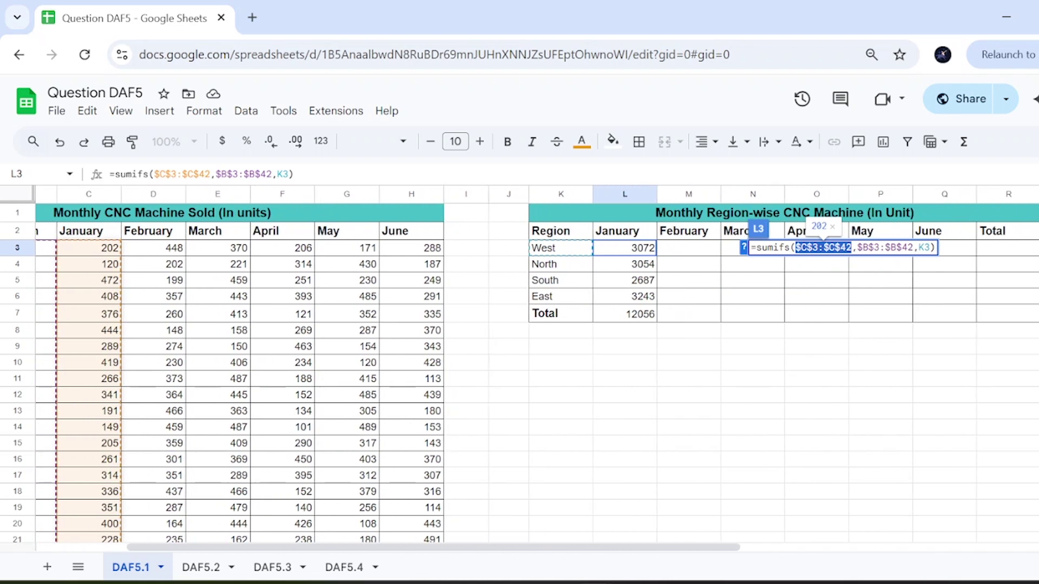
left_click(806, 248)
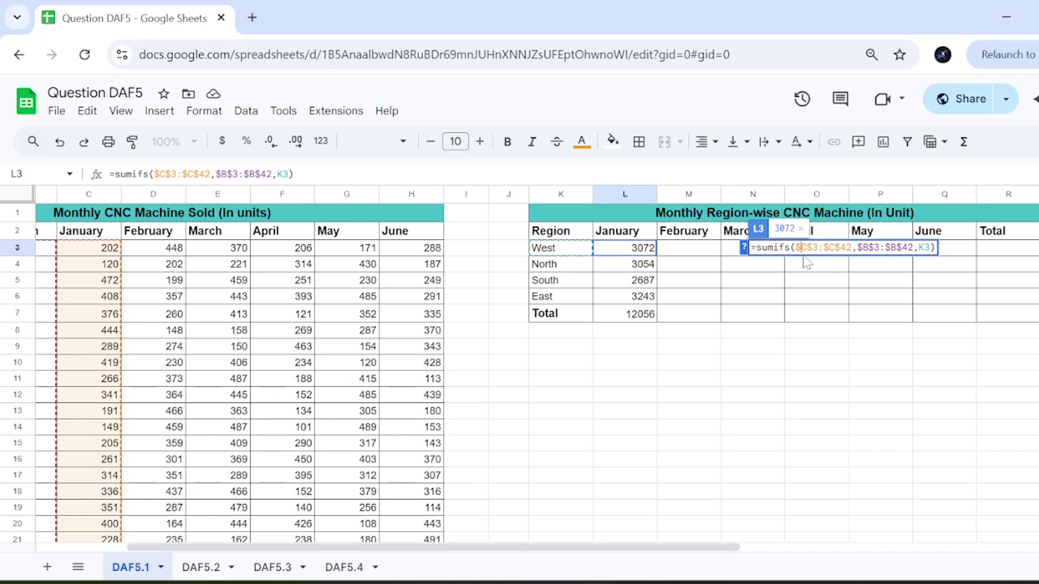
key("BackSpace")
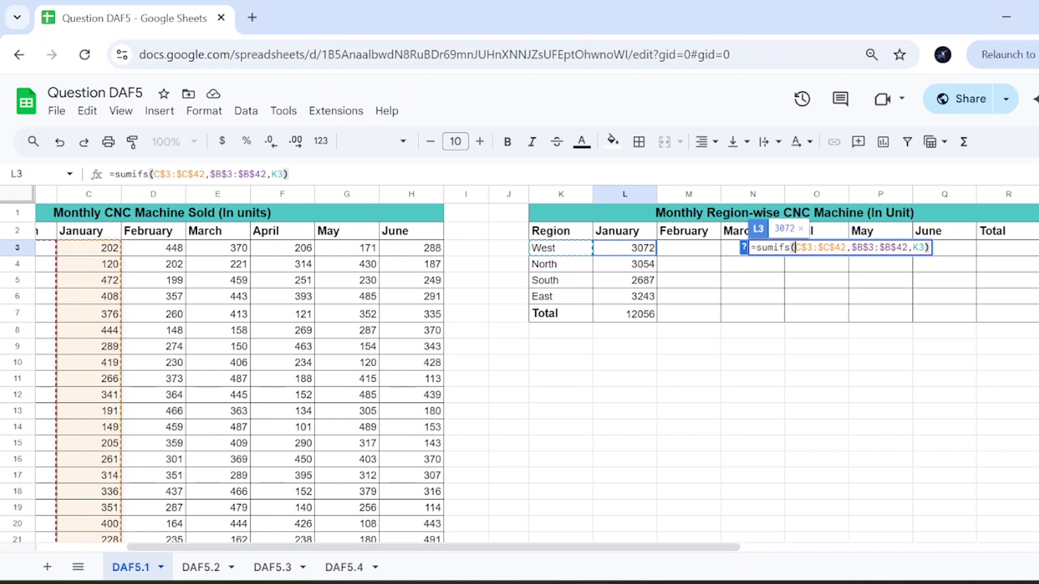
left_click(819, 247)
key("BackSpace")
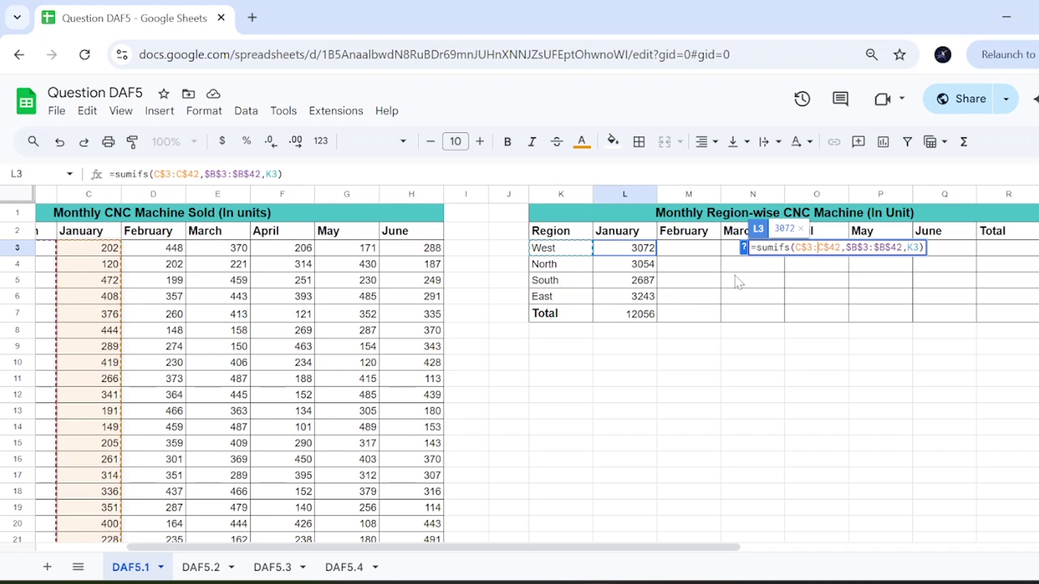
key("Return")
Step: Fill the West formula from L3 across to April in O3 and examine the references in the February formula
left_click(649, 250)
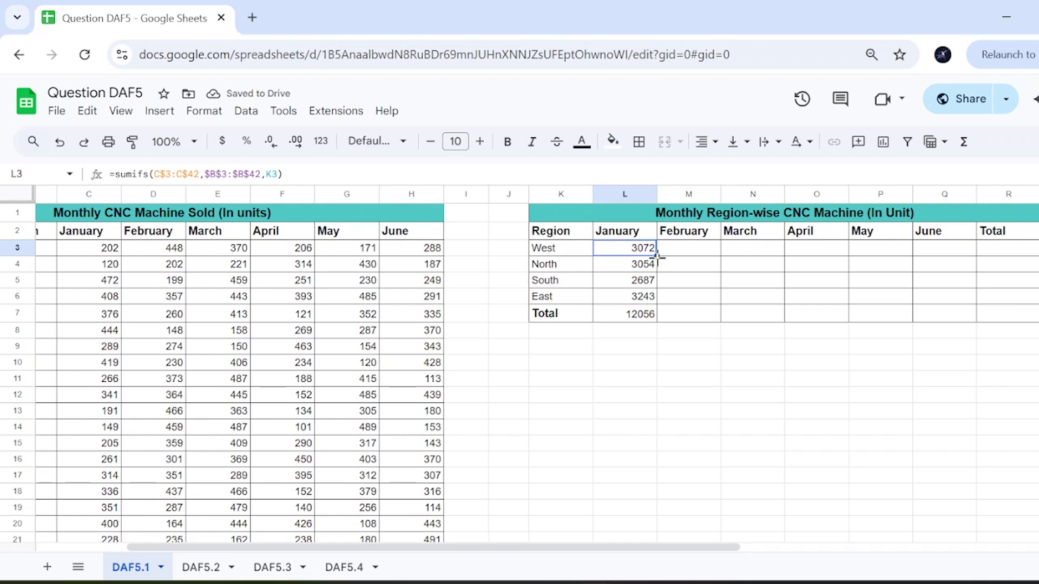
left_click_drag(656, 254, 833, 252)
double_click(711, 253)
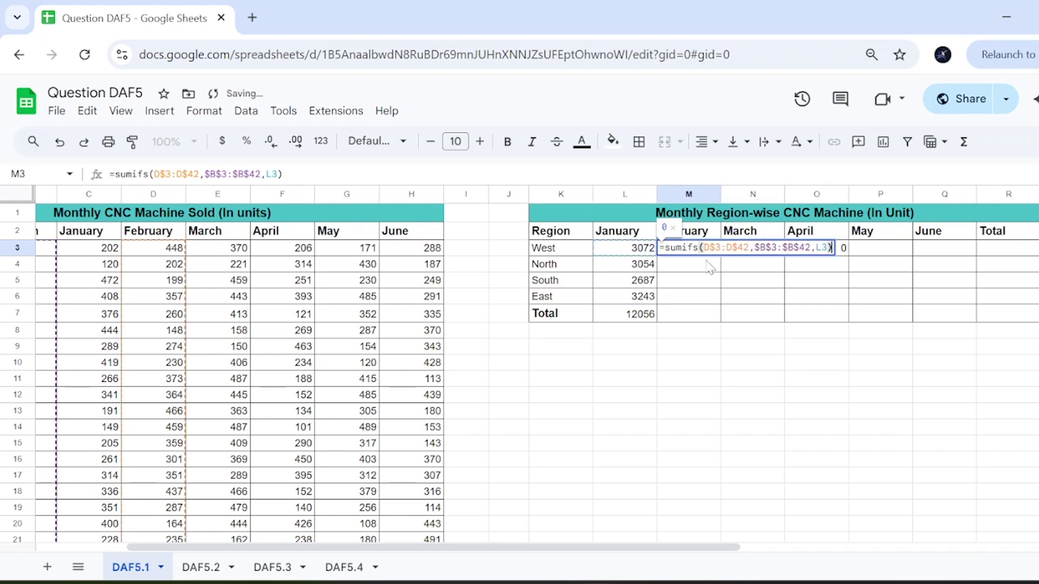
scroll(241, 346, "left", 3)
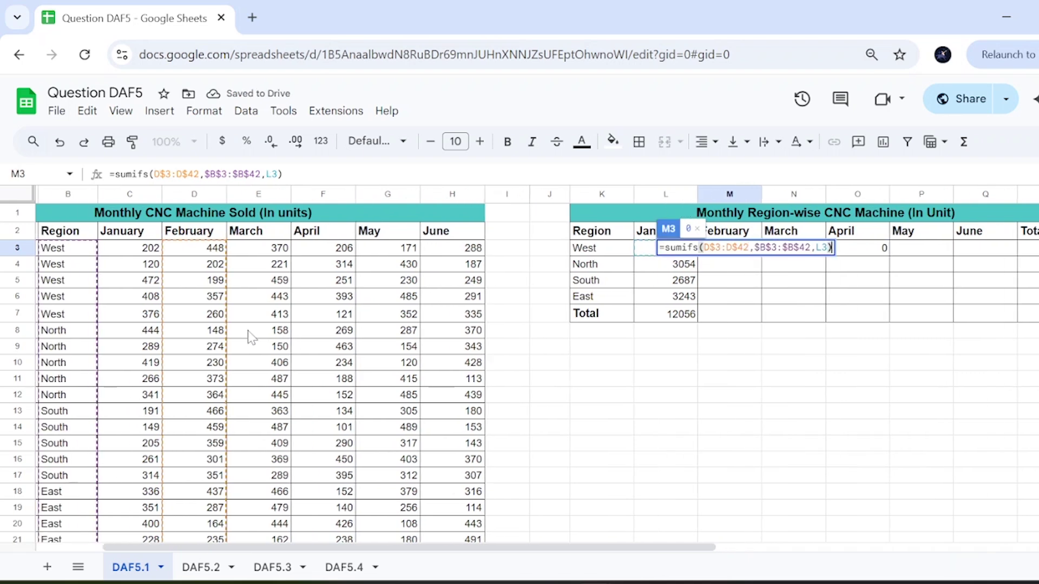
scroll(589, 318, "right", 3)
left_click(634, 289)
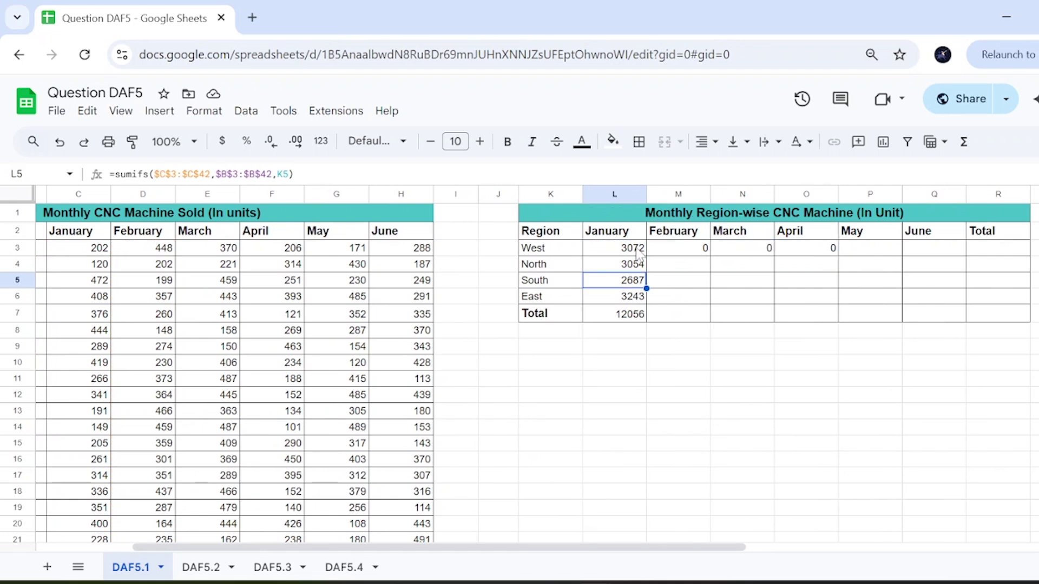
Step: Lock the criterion's column in the L3 formula as $K3 and fill the formula across to April in O3
left_click(630, 250)
triple_click(623, 251)
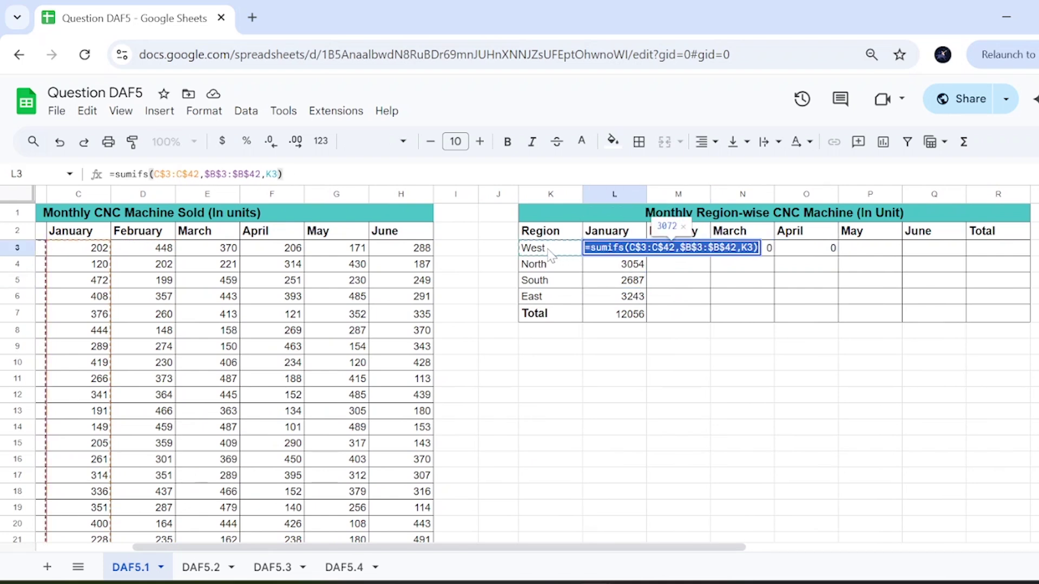
left_click(746, 250)
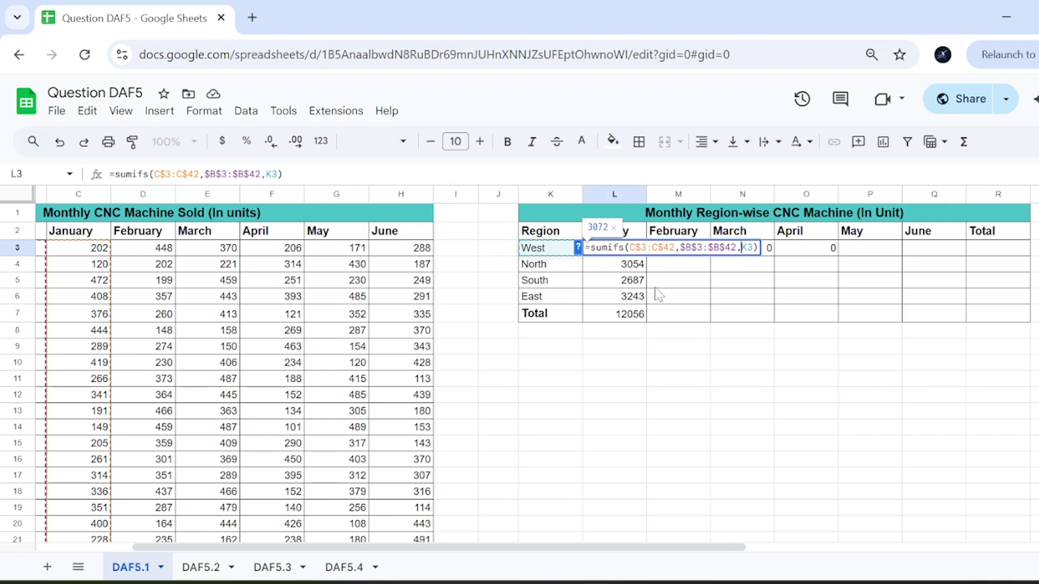
type("$")
key("Return")
left_click(630, 250)
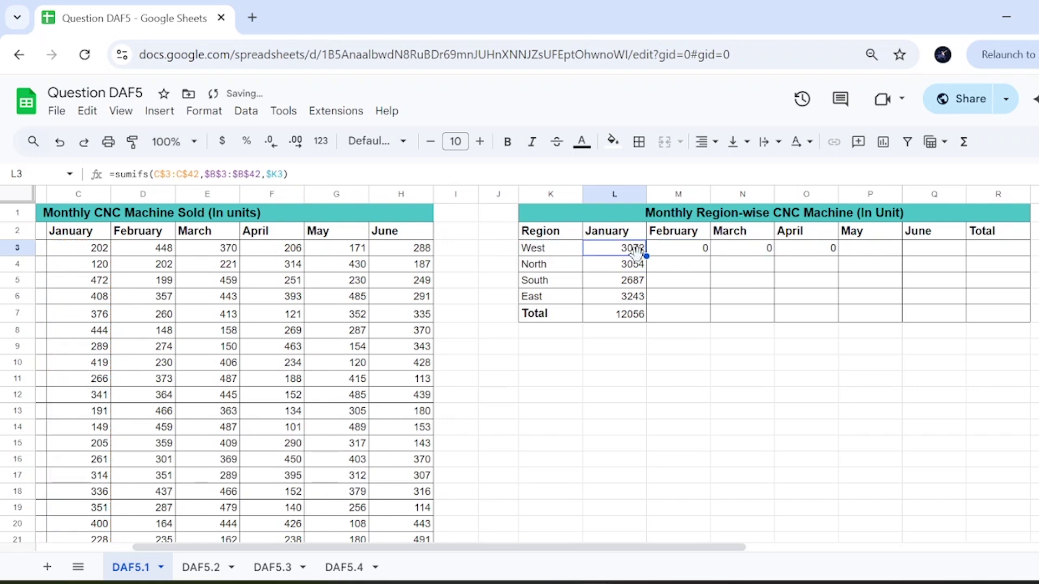
left_click_drag(840, 248, 838, 249)
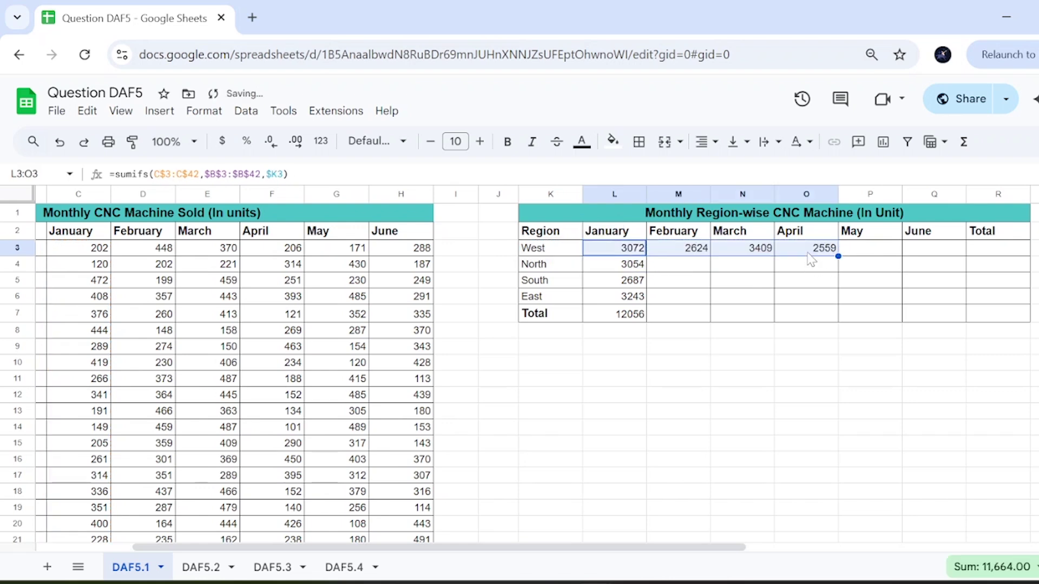
Step: Examine the February SUMIFS formula in M3 and compare the West row's month formulas with the region criterion in K3
left_click(685, 250)
double_click(684, 250)
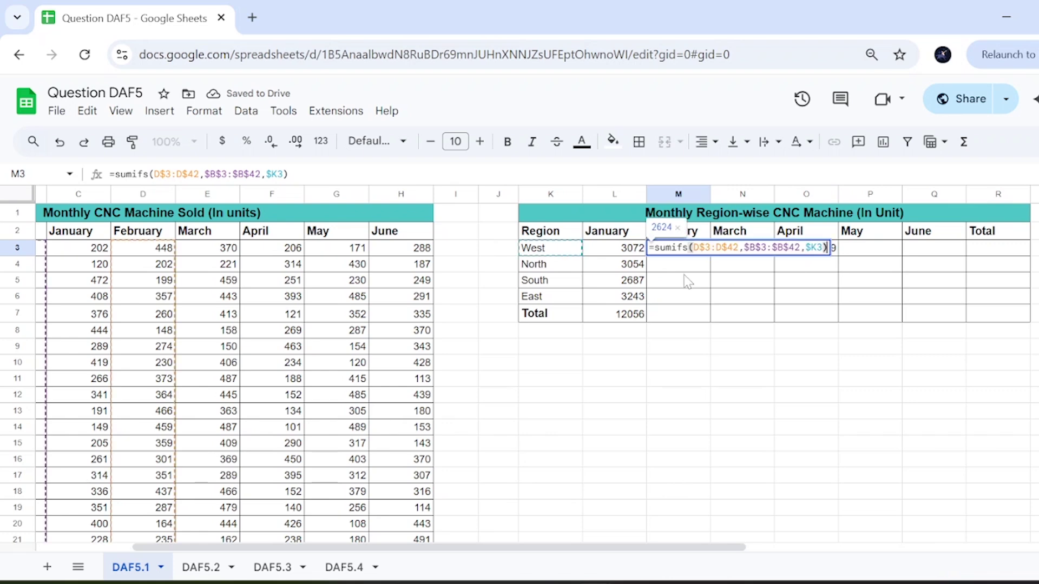
key("Escape")
key("Down")
key("Down")
left_click(686, 250)
left_click(554, 250)
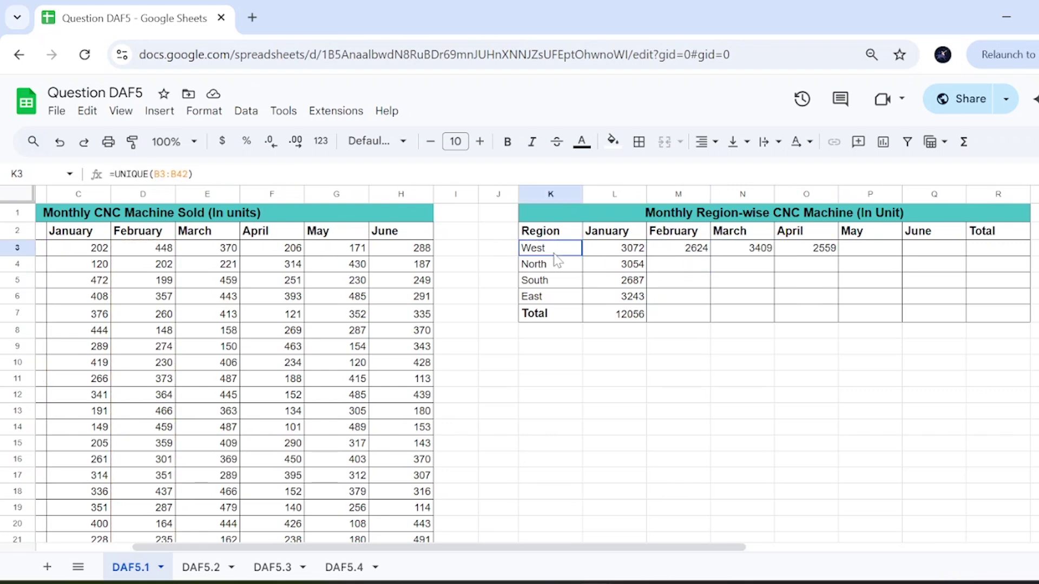
left_click(679, 254)
left_click(739, 252)
left_click(800, 253)
left_click(691, 252)
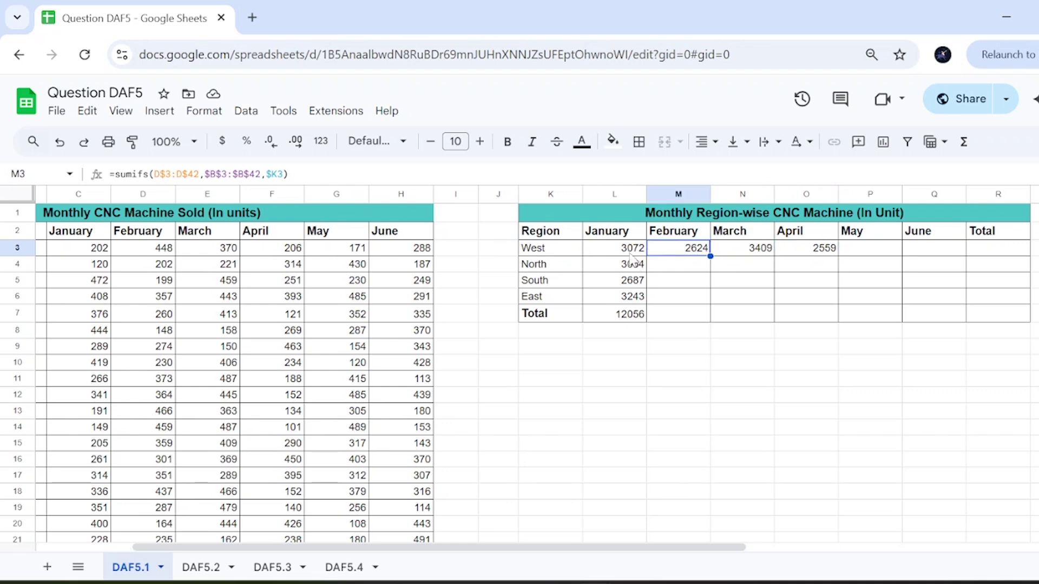
Step: Try to fill the January formulas in L3:L6 across to June in column Q
left_click(631, 254)
left_click(637, 293, "shift")
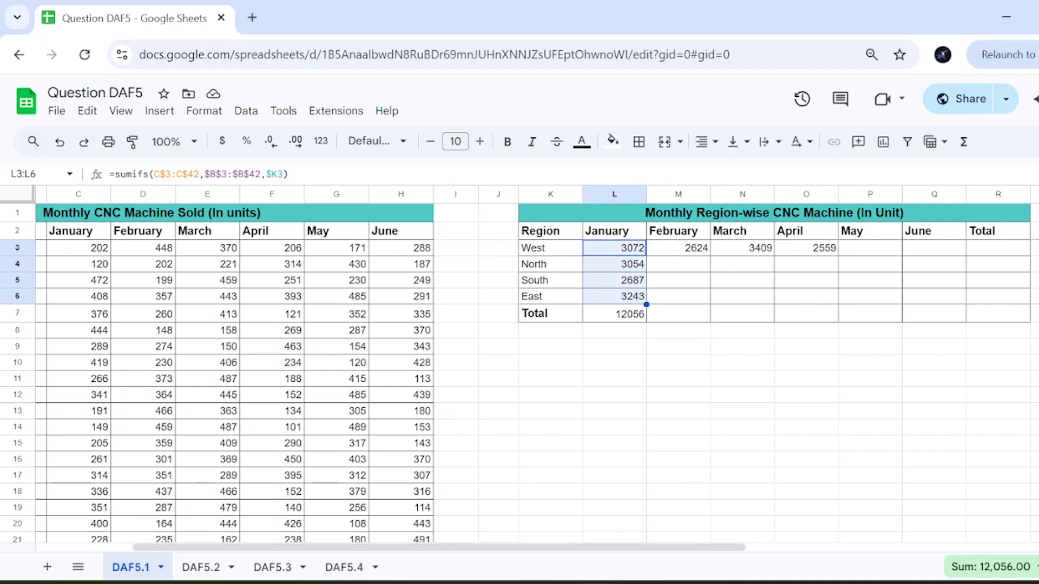
scroll(828, 308, "right", 2)
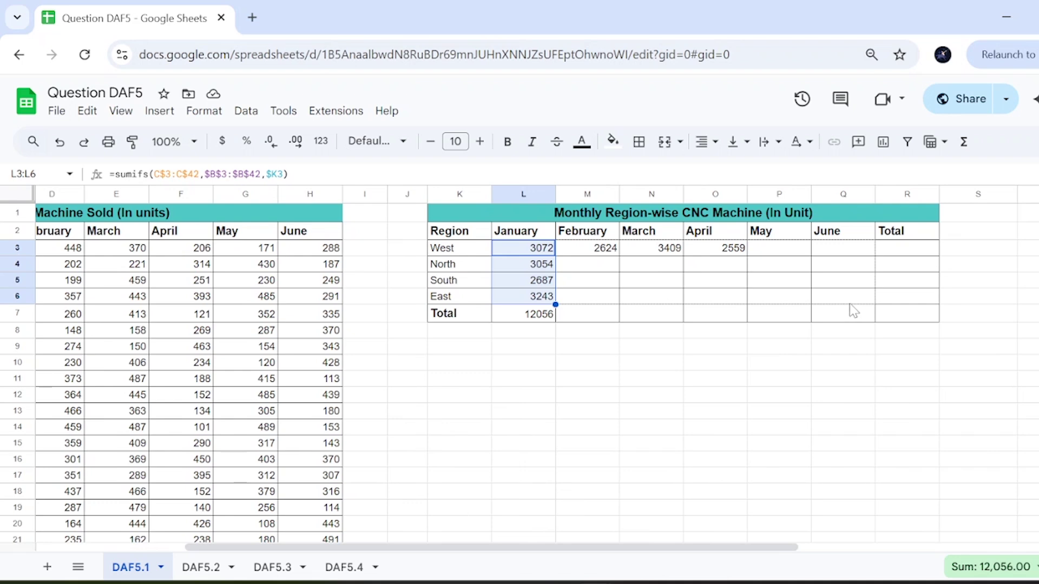
left_click_drag(854, 311, 855, 297)
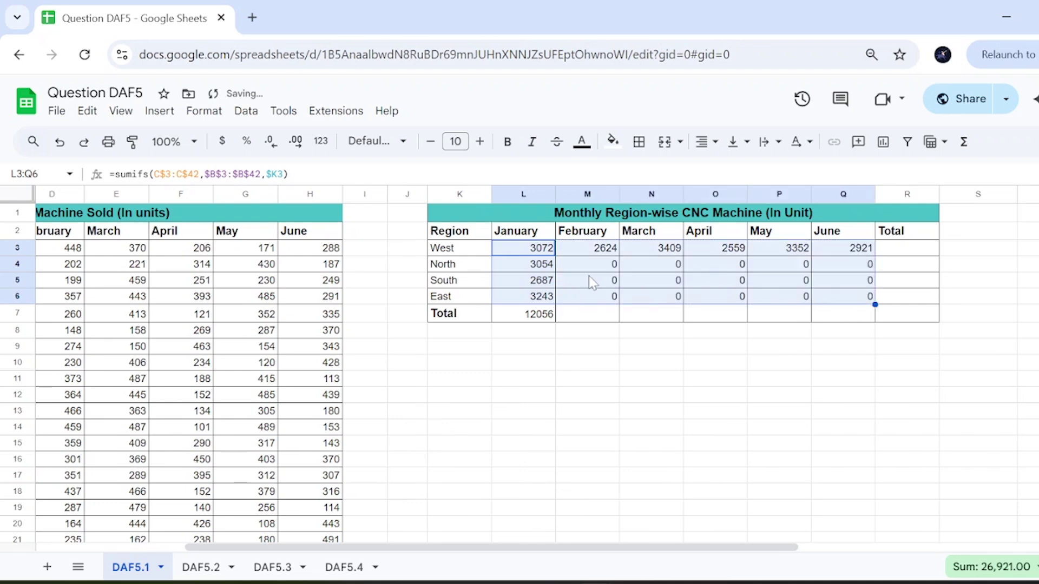
Step: Check the January formulas for West and North, and fill the L3 formula through the whole region-by-month block to Q6
left_click(725, 264)
double_click(533, 248)
key("Return")
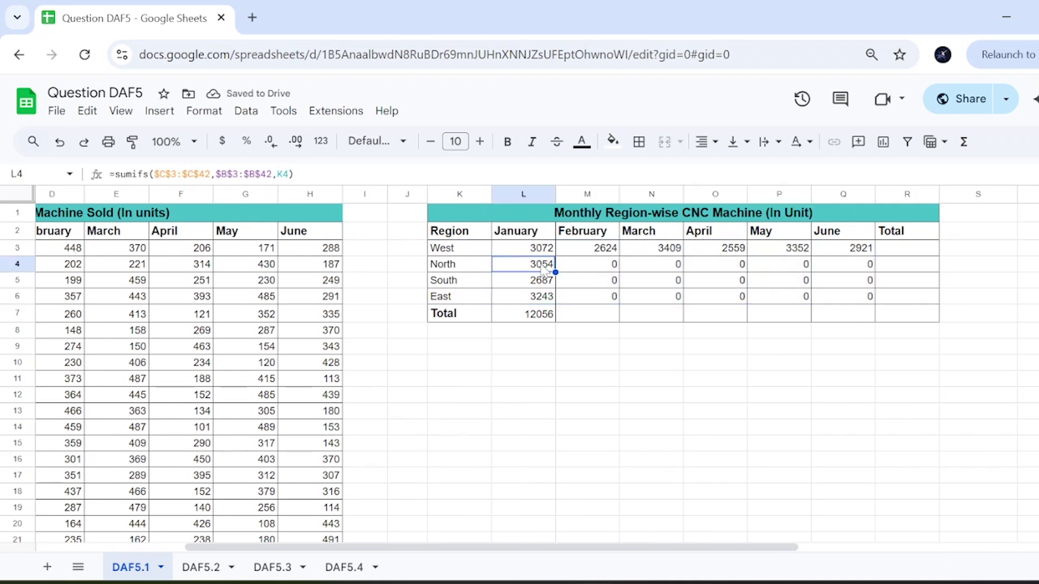
key("Up")
key("Right")
double_click(547, 268)
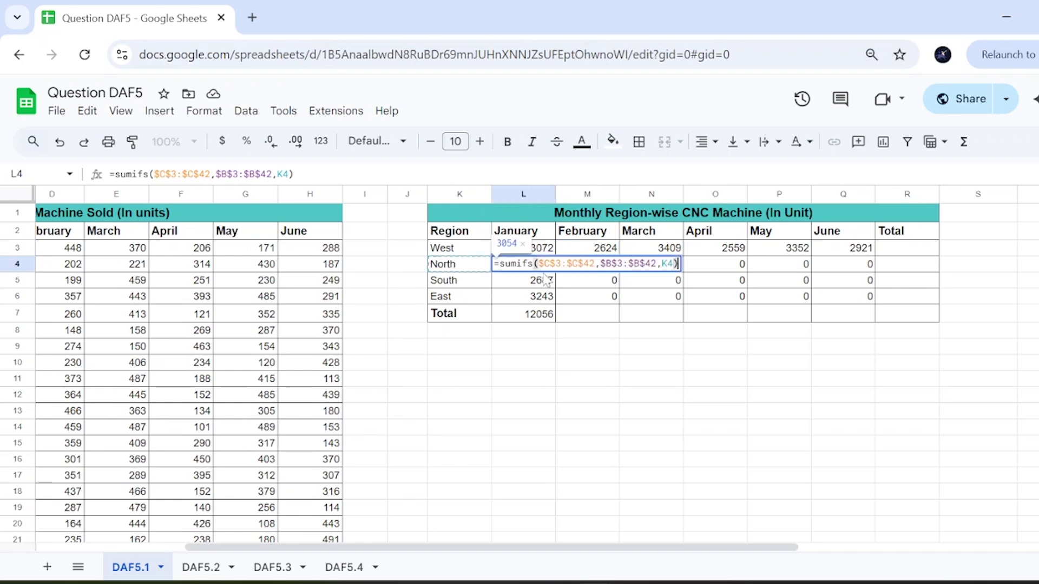
key("Return")
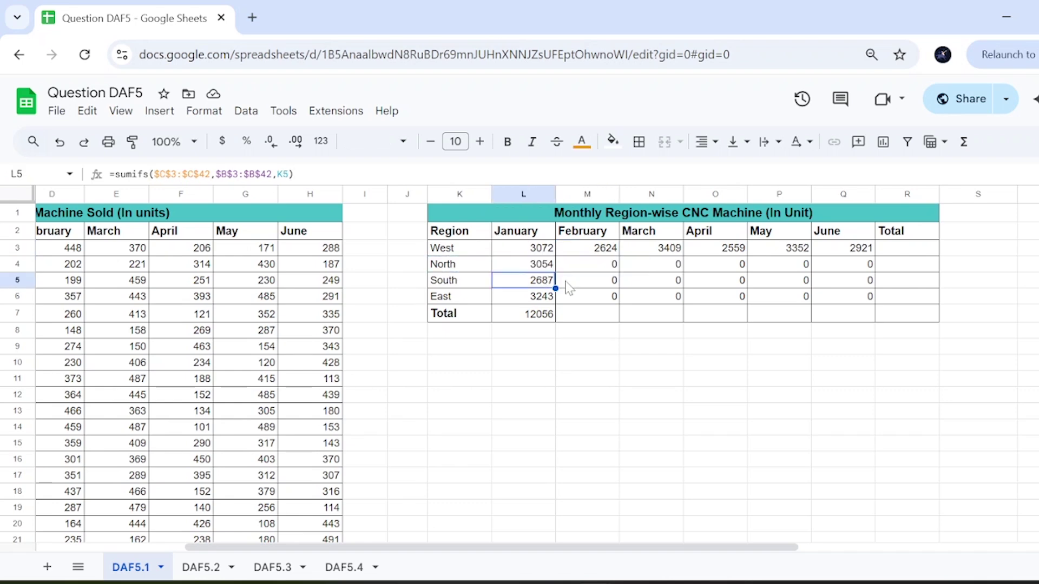
key("Up")
key("Up")
left_click_drag(555, 256, 862, 307)
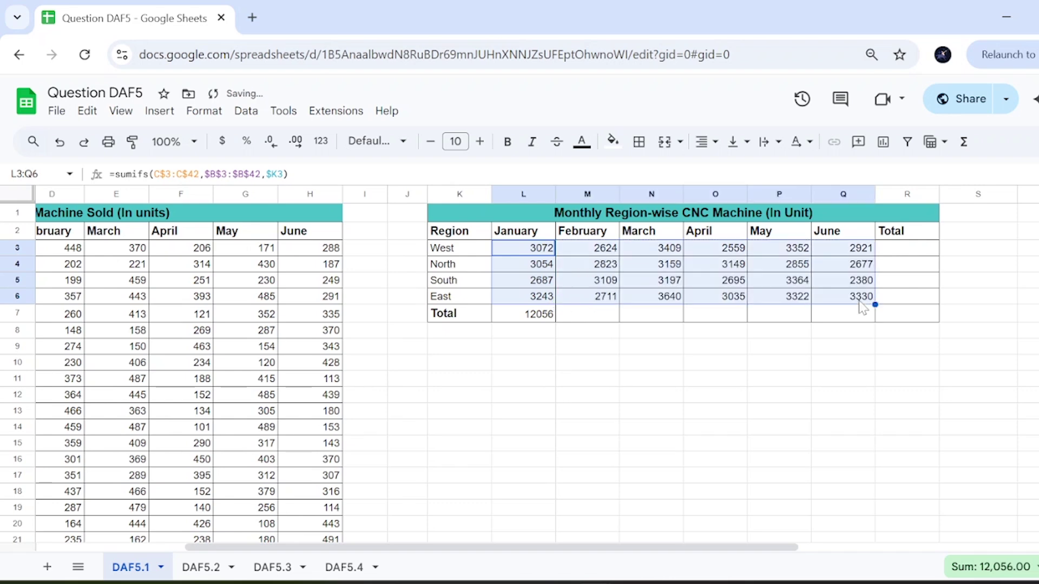
Step: Examine the references in the North formulas for January, February and March, and in East's April formula
double_click(547, 266)
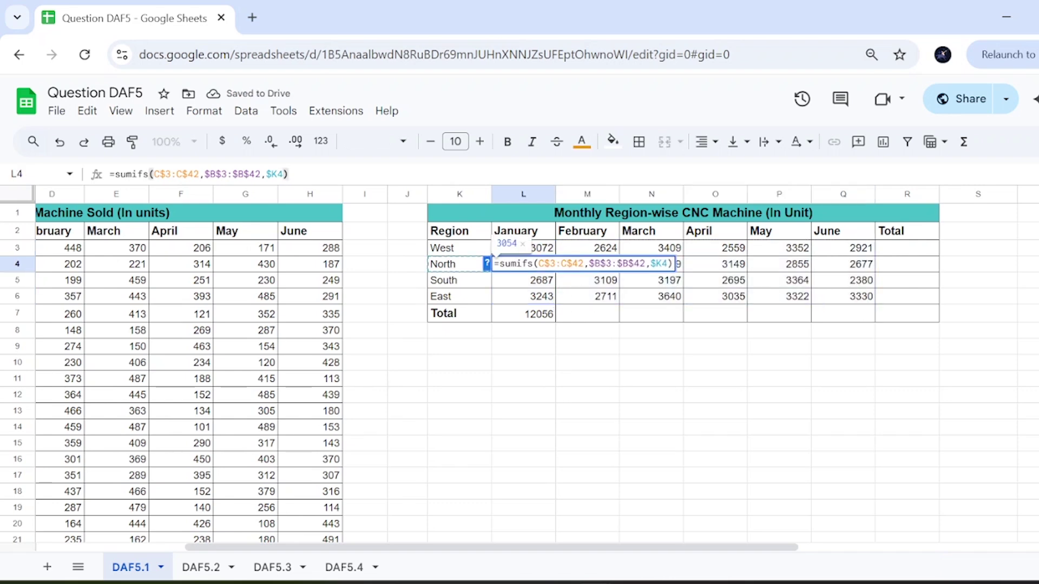
key("Return")
left_click(582, 271)
key("ctrl+v")
key("Return")
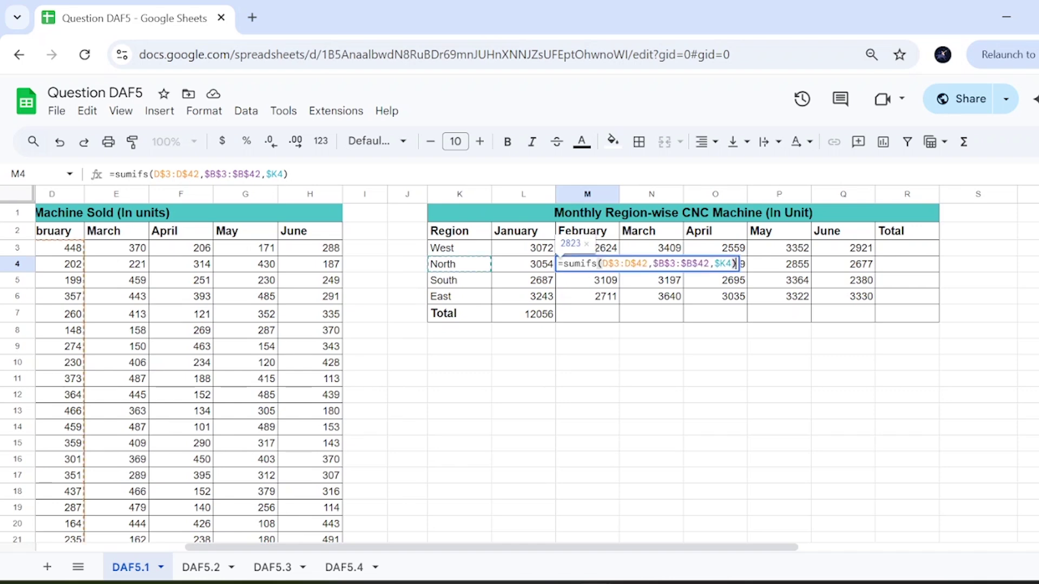
key("Return")
left_click(638, 270)
type("=sumifs(E$3:E$42,$B$3:$B$42,$K4)")
key("Return")
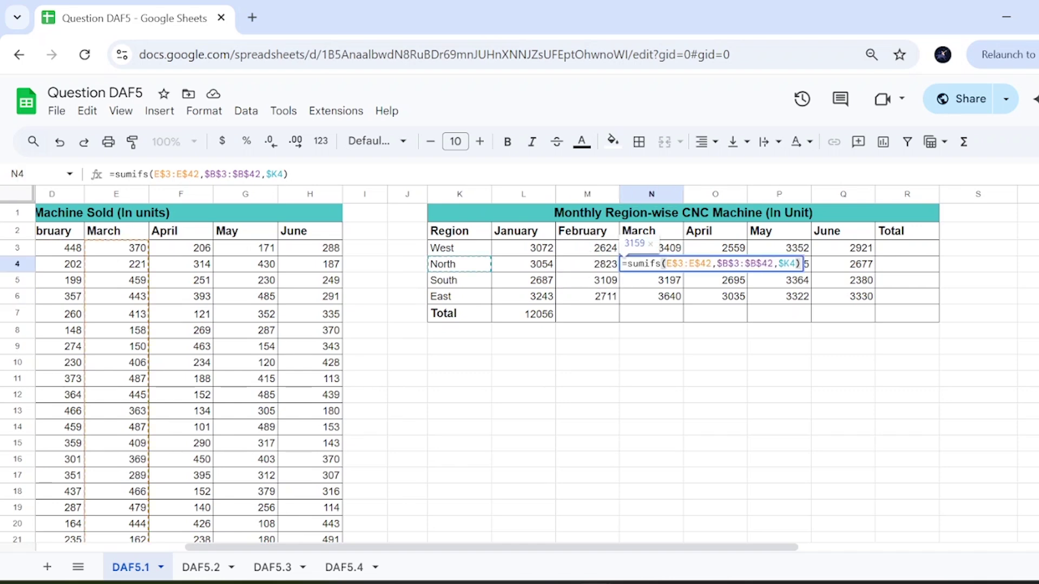
left_click(722, 298)
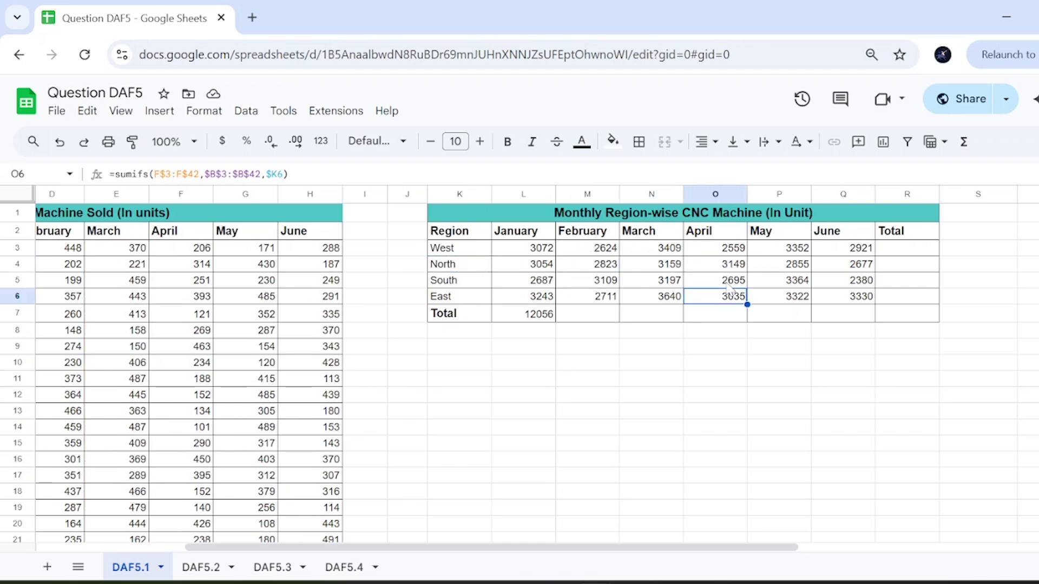
Step: Fill the January total formula in L7 across the Total row to June in Q7
left_click(550, 320)
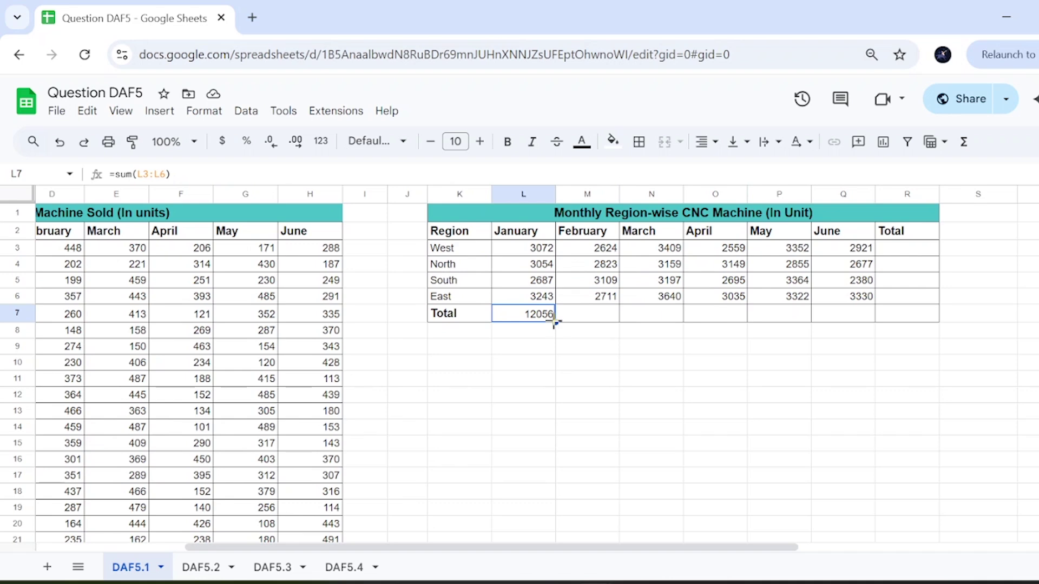
left_click_drag(553, 322, 836, 320)
Step: Total West's months in R3 with =SUM(L3:Q3), and fill the formula down the Total column to East in R6
left_click(898, 250)
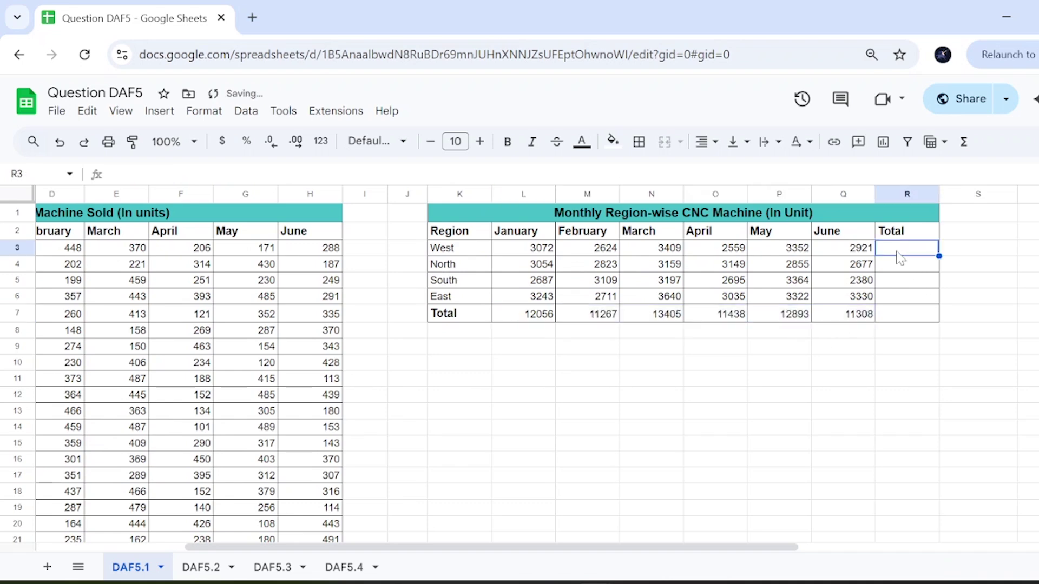
type("=")
key("Tab")
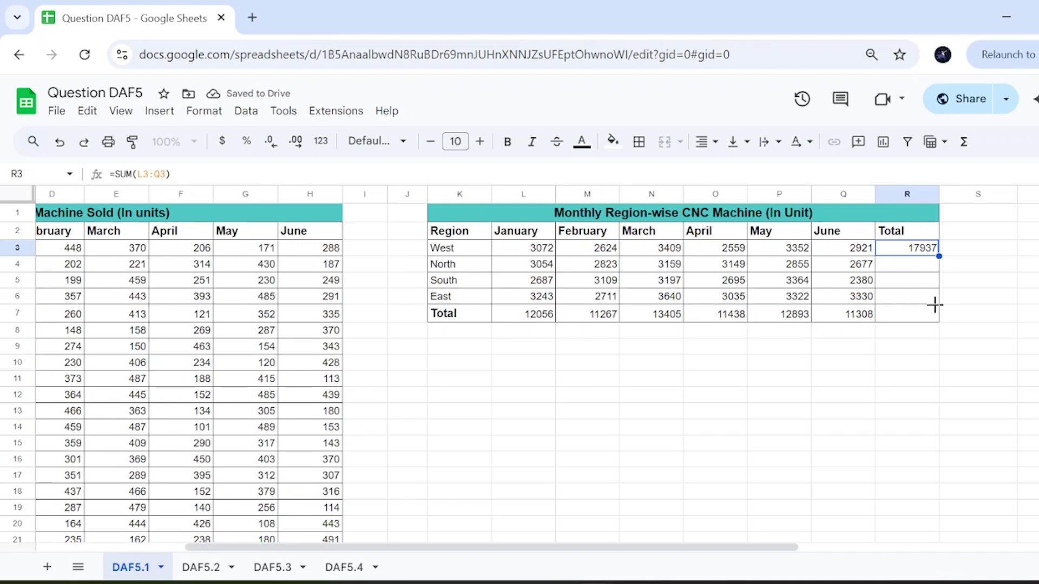
left_click_drag(939, 256, 935, 304)
left_click(483, 253)
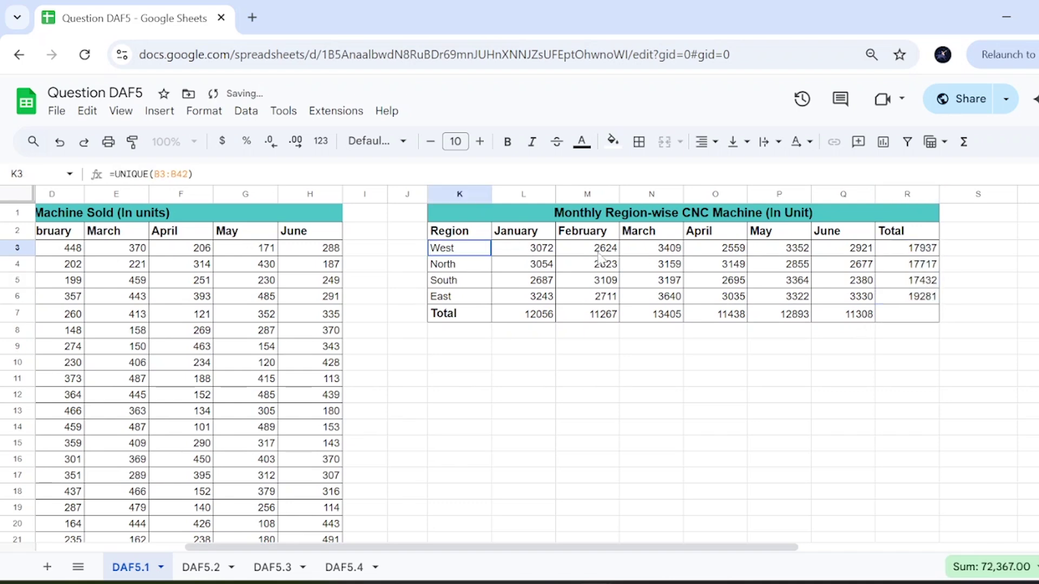
left_click(915, 253)
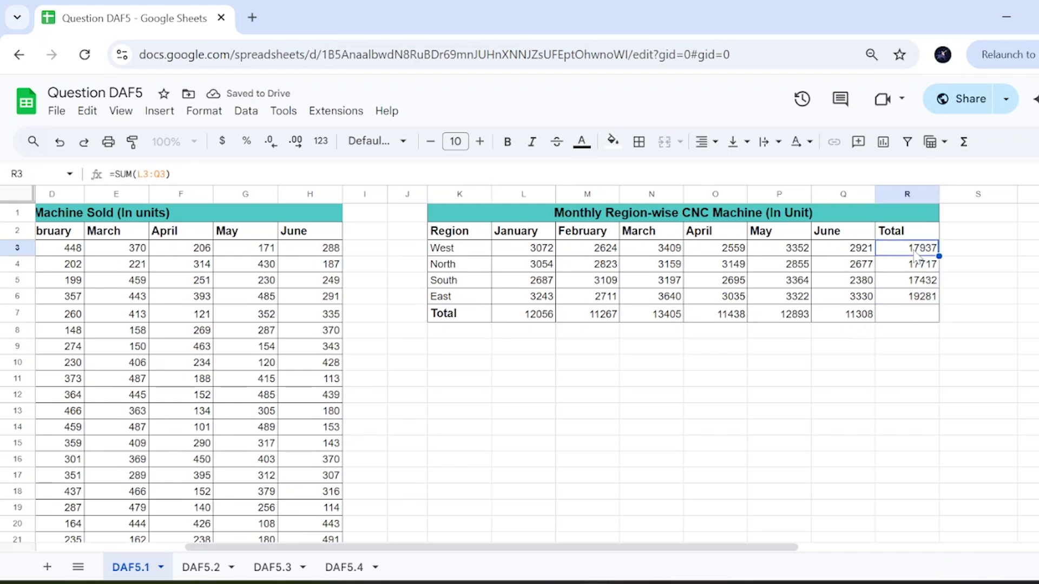
left_click(918, 268)
left_click(916, 282)
left_click(917, 296)
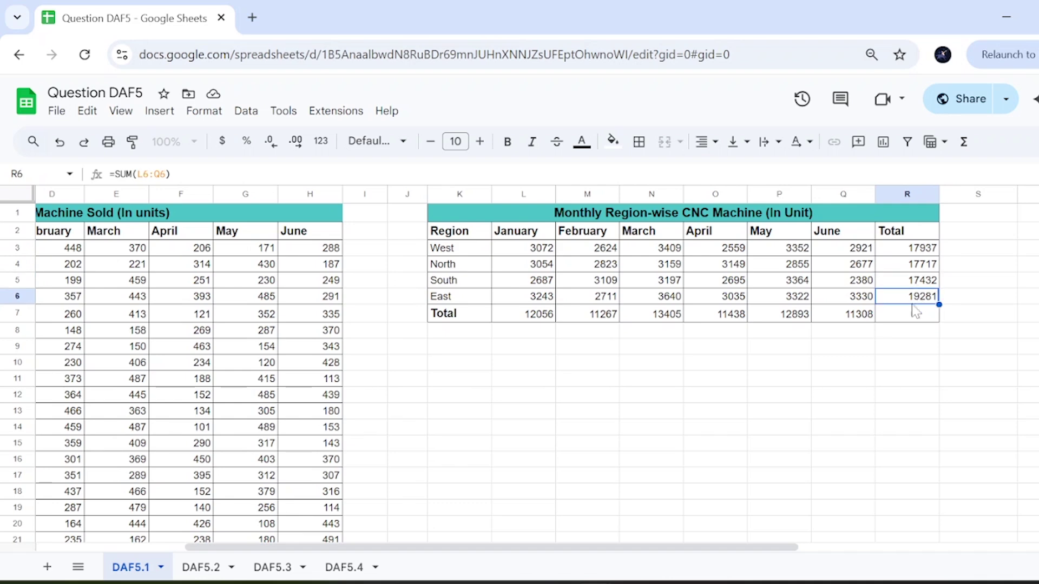
Step: Extend the June total formula from Q7 into R7 for the grand total, and select the completed Total row L7:R7
left_click(867, 318)
left_click_drag(874, 323, 900, 320)
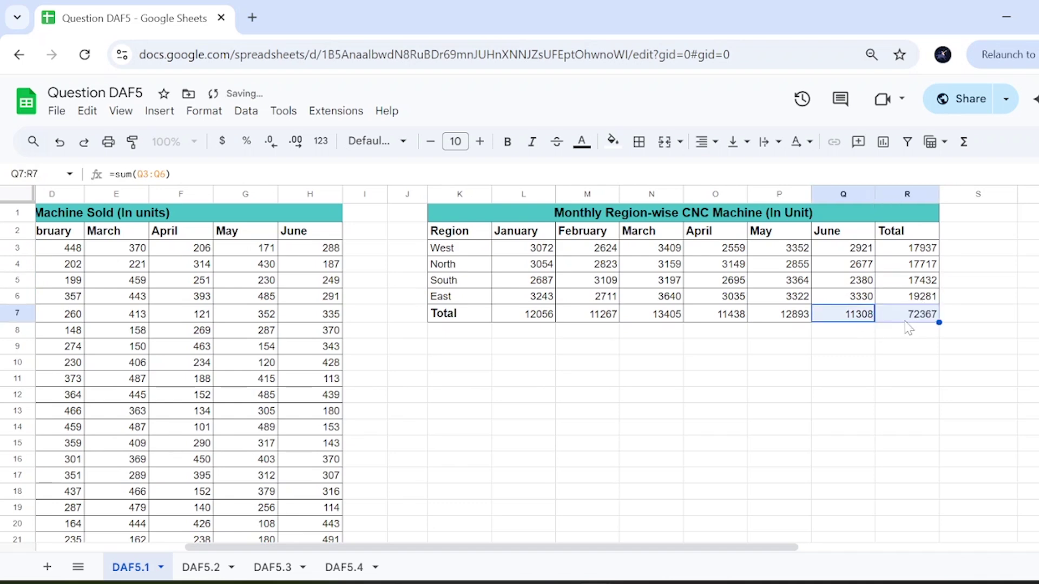
left_click_drag(549, 319, 891, 314)
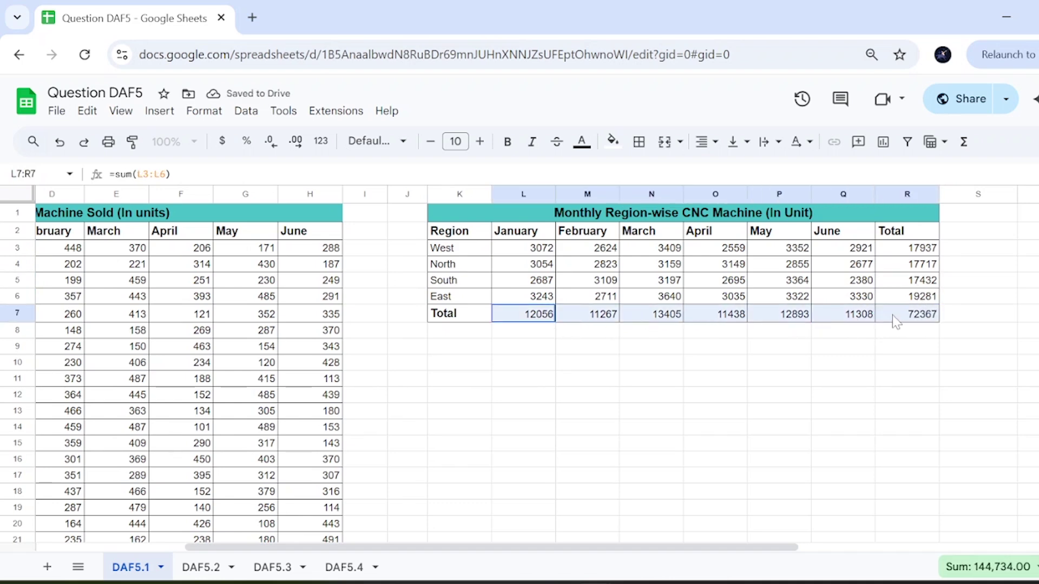